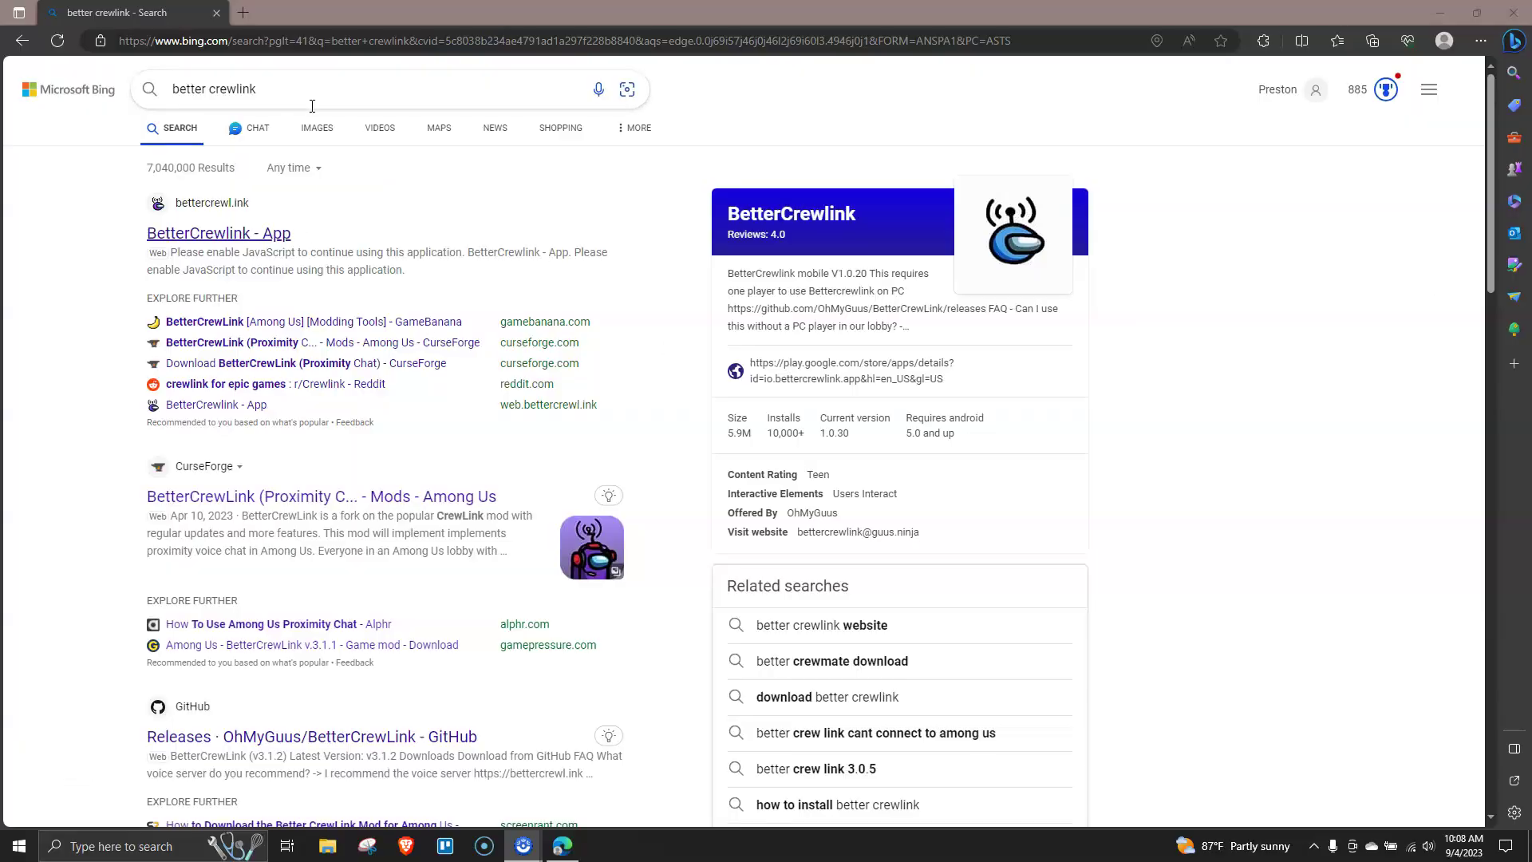
Scroll the Bing results for 'better crewlink' to find the CurseForge and GitHub Releases entries
{"action": "scroll", "coordinate": [383, 166], "scroll_direction": "down", "scroll_amount": 3}
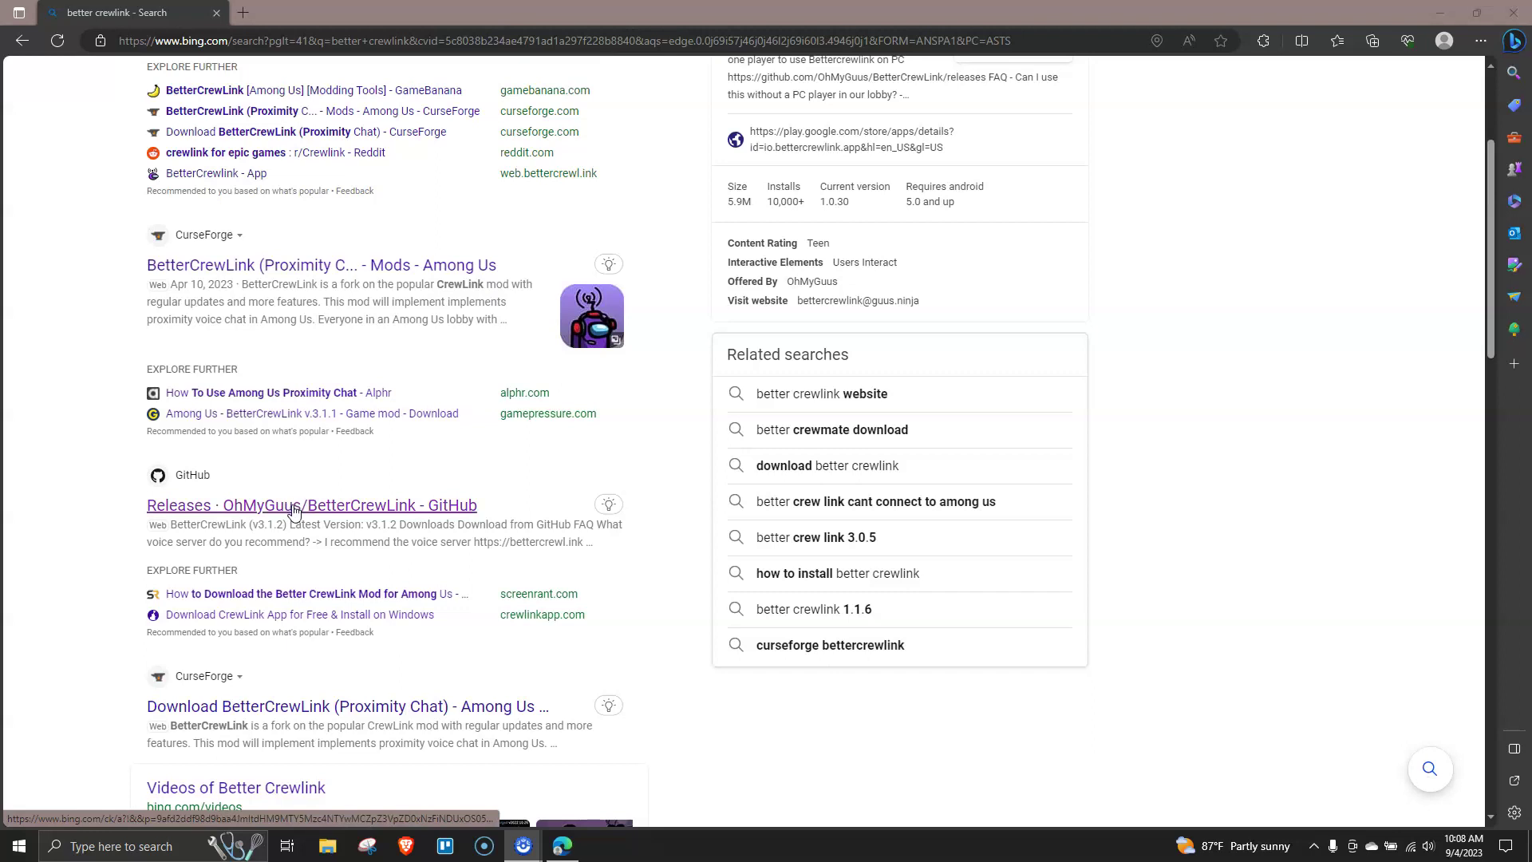
{"action": "left_click", "coordinate": [331, 271]}
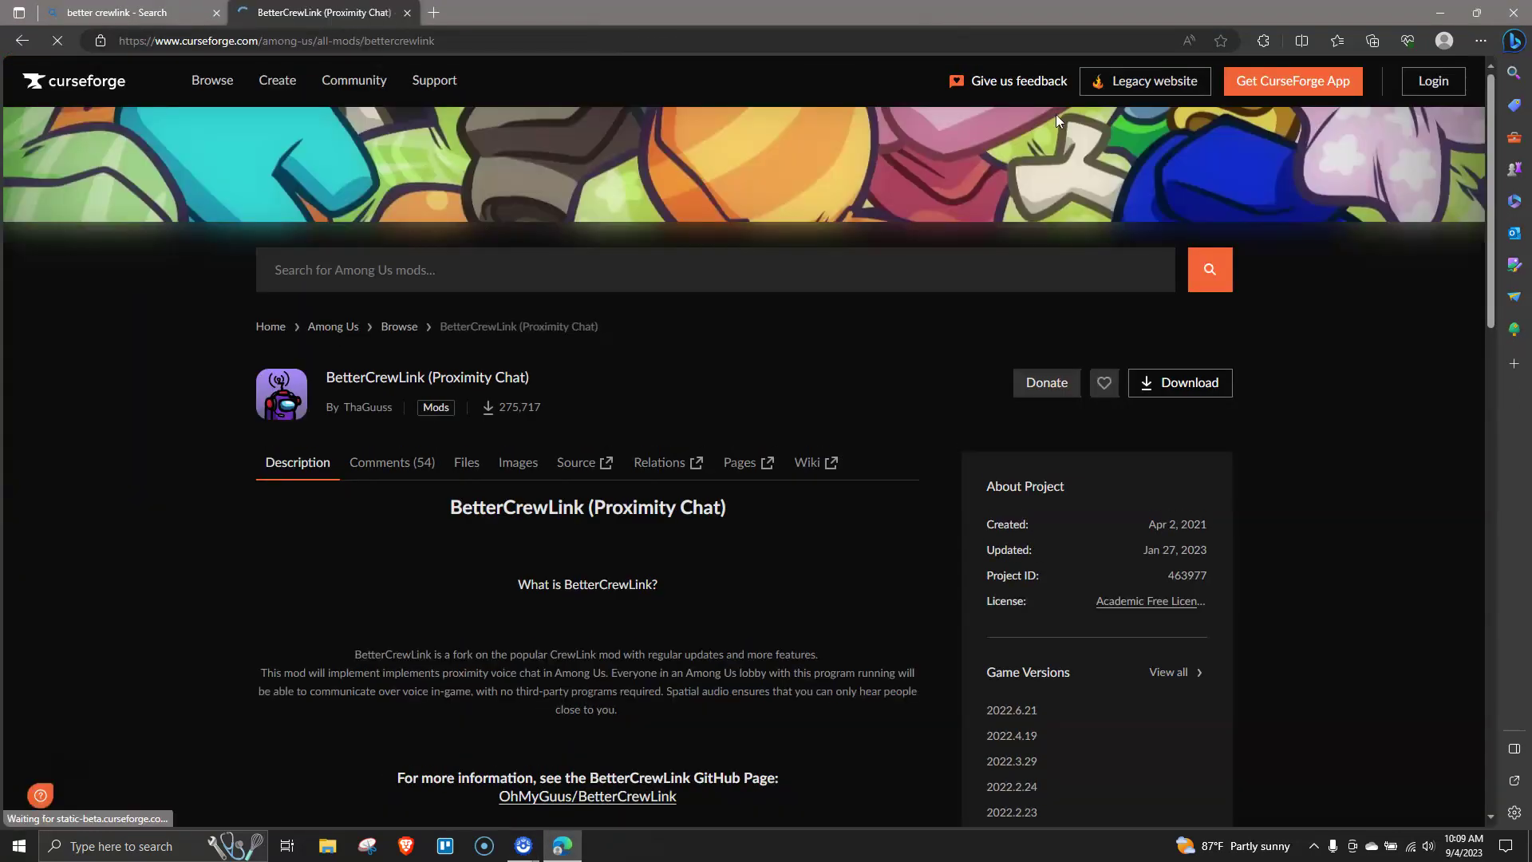
{"action": "scroll", "coordinate": [1070, 203], "scroll_direction": "down", "scroll_amount": 3}
{"action": "scroll", "coordinate": [1072, 209], "scroll_direction": "down", "scroll_amount": 7}
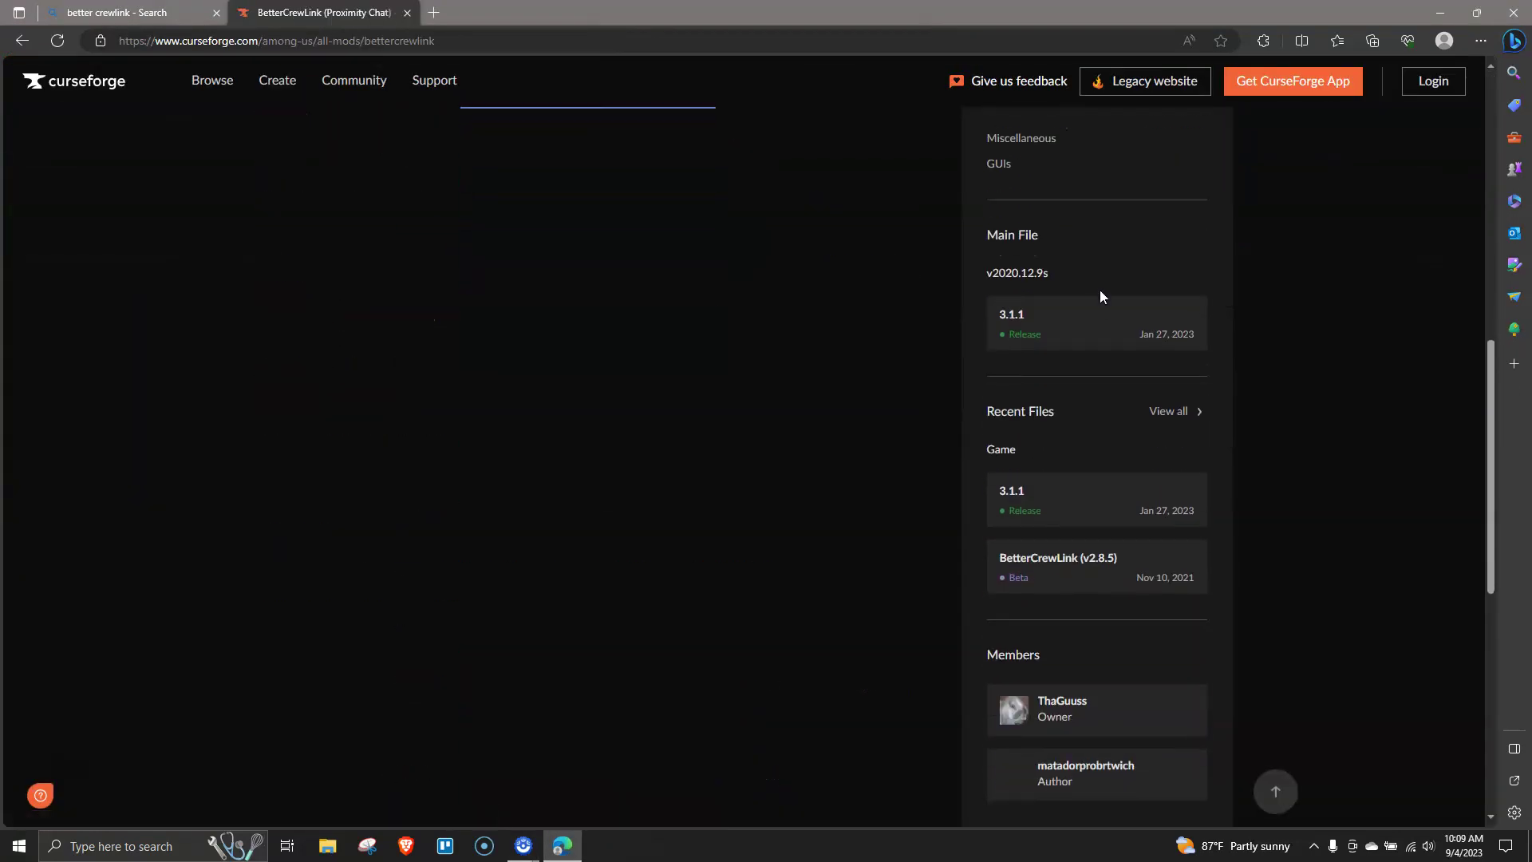
{"action": "scroll", "coordinate": [1128, 324], "scroll_direction": "up", "scroll_amount": 10}
{"action": "scroll", "coordinate": [1132, 327], "scroll_direction": "down", "scroll_amount": 10}
{"action": "scroll", "coordinate": [1132, 326], "scroll_direction": "up", "scroll_amount": 11}
{"action": "scroll", "coordinate": [1136, 332], "scroll_direction": "up", "scroll_amount": 1}
{"action": "left_click", "coordinate": [12, 45]}
{"action": "scroll", "coordinate": [439, 263], "scroll_direction": "down", "scroll_amount": 1}
Open BetterCrewLink's GitHub Releases page and scroll to the v3.1.2 release
{"action": "left_click", "coordinate": [236, 389]}
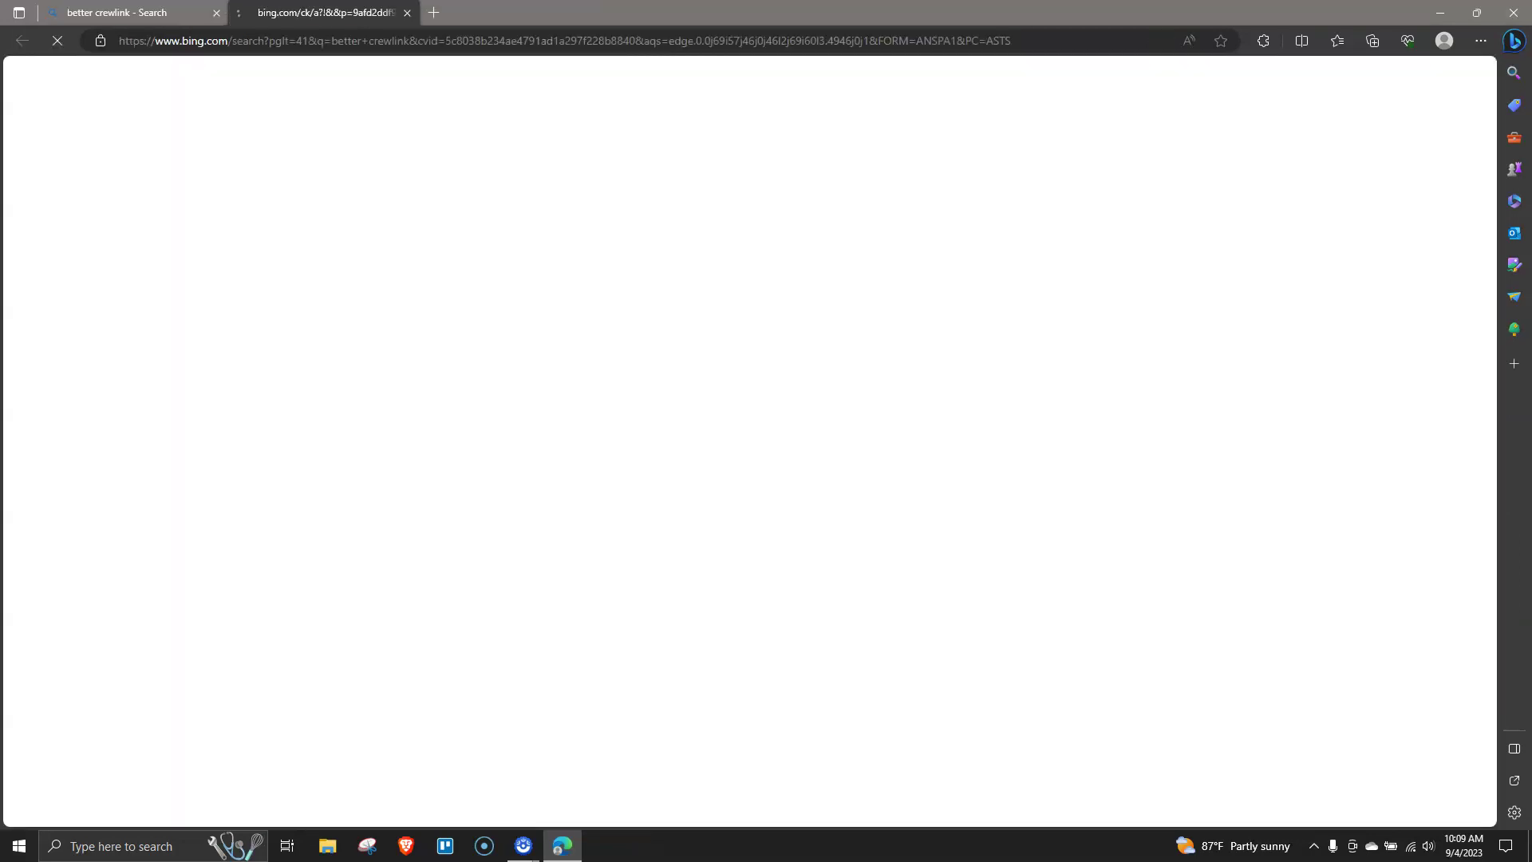
{"action": "scroll", "coordinate": [660, 128], "scroll_direction": "down", "scroll_amount": 1}
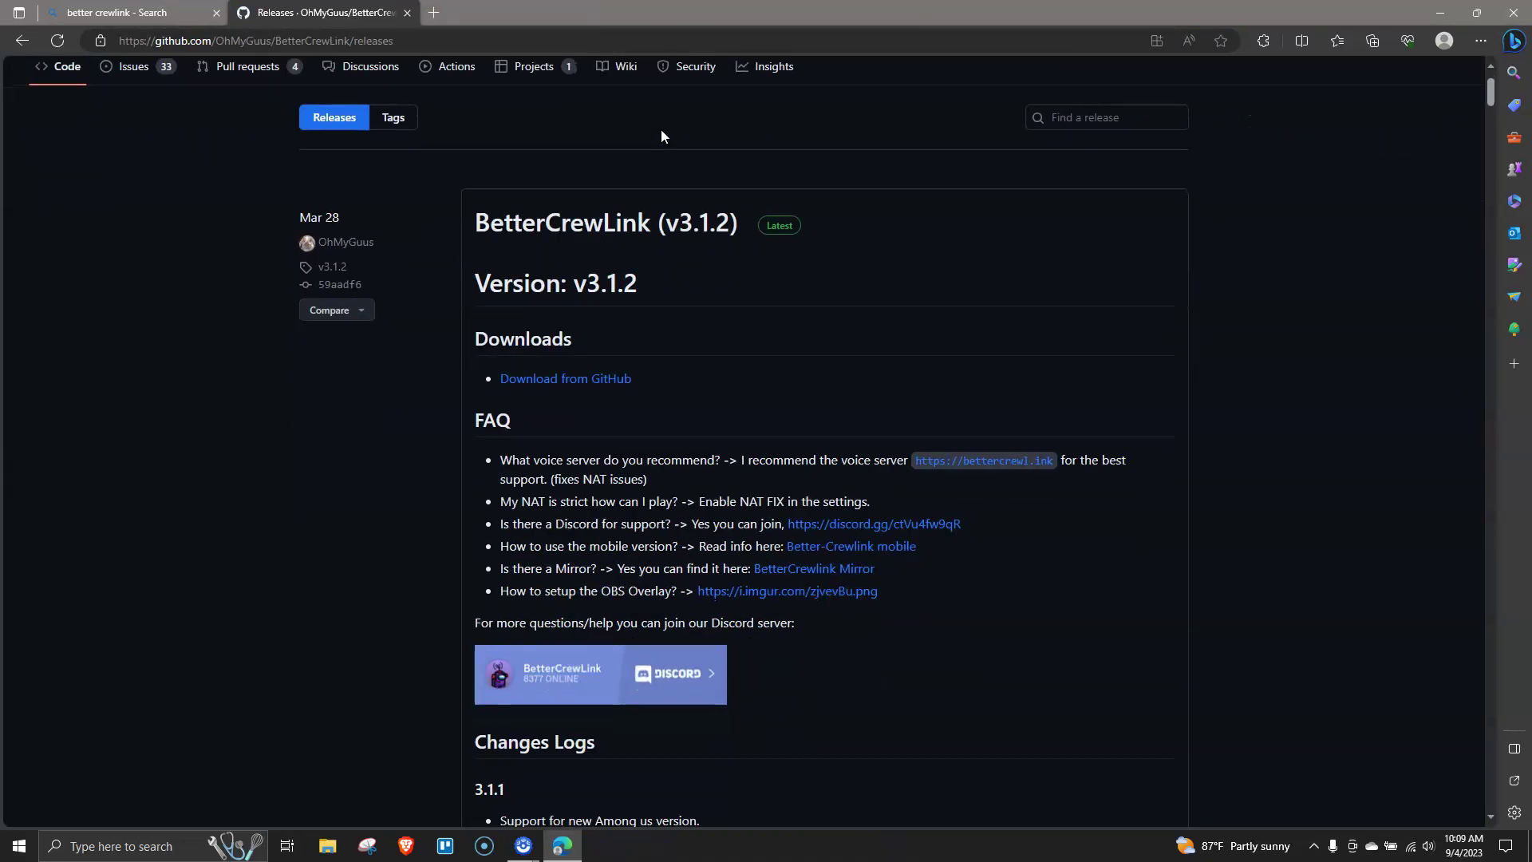
{"action": "scroll", "coordinate": [668, 129], "scroll_direction": "down", "scroll_amount": 6}
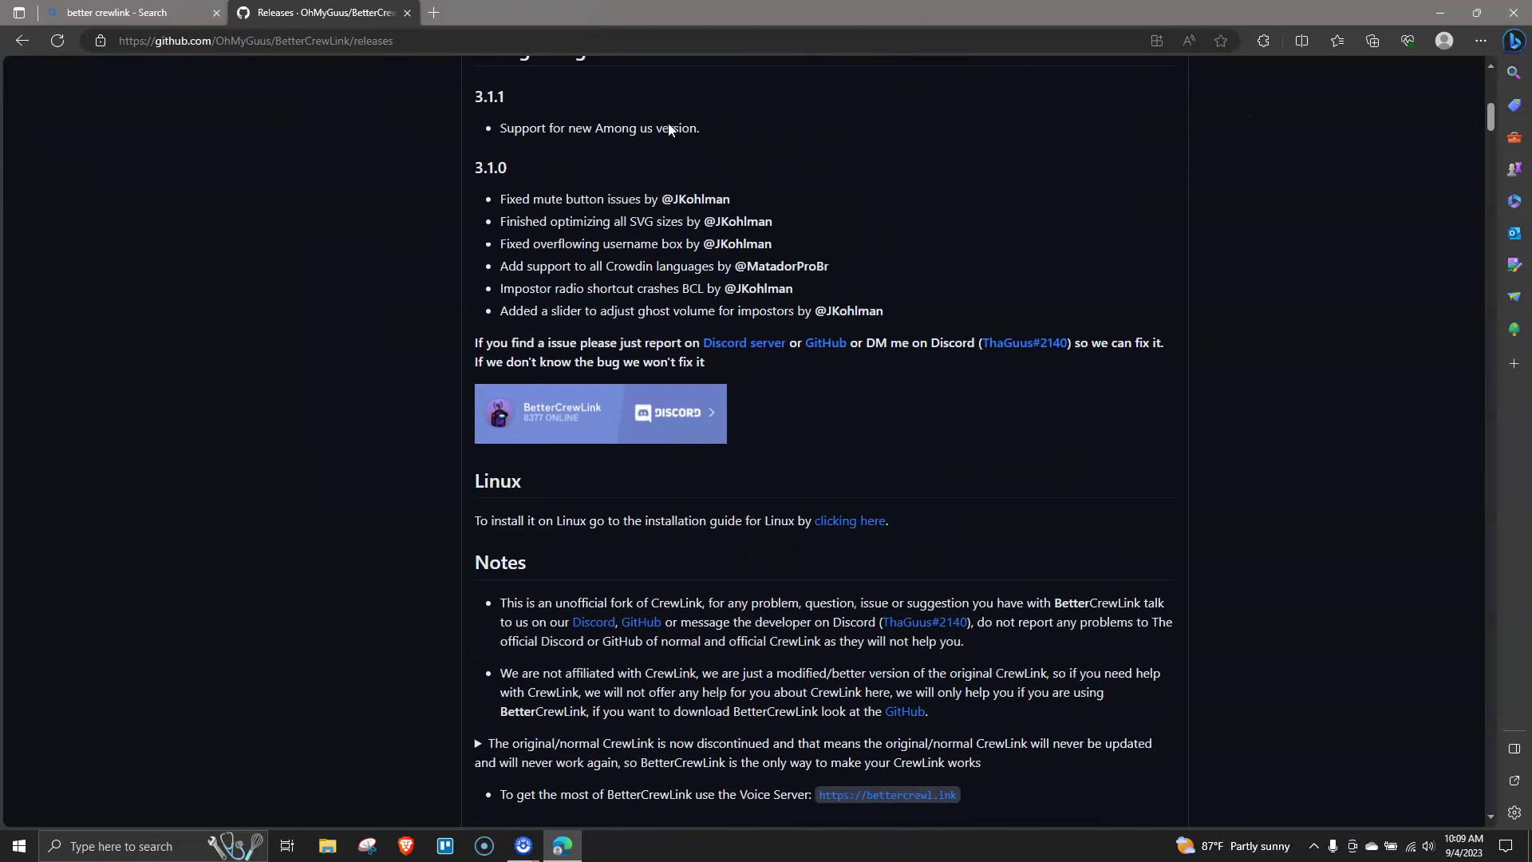
{"action": "scroll", "coordinate": [695, 153], "scroll_direction": "up", "scroll_amount": 7}
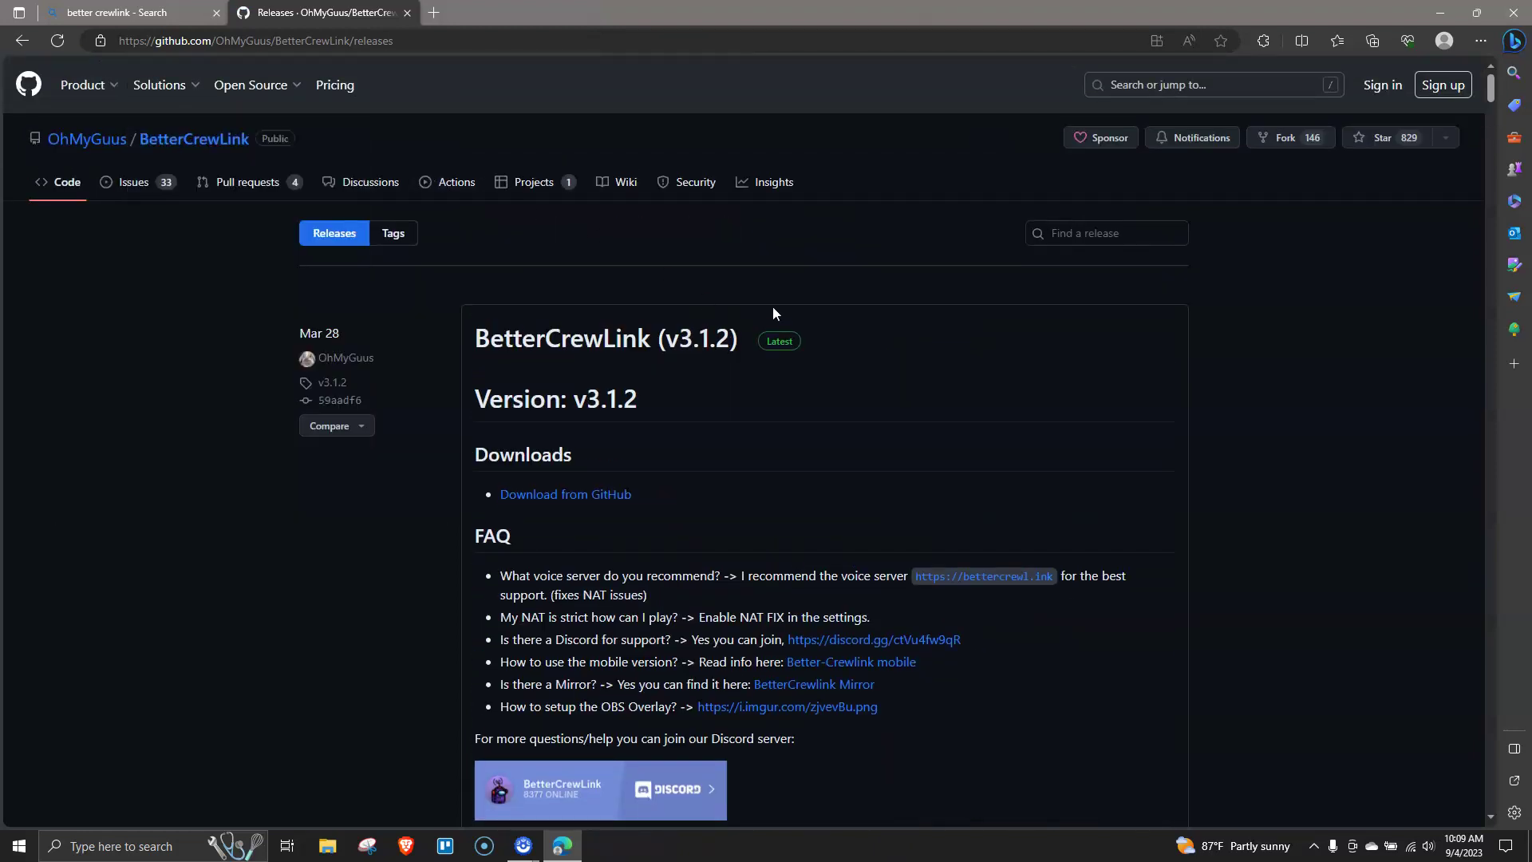
{"action": "scroll", "coordinate": [758, 321], "scroll_direction": "down", "scroll_amount": 10}
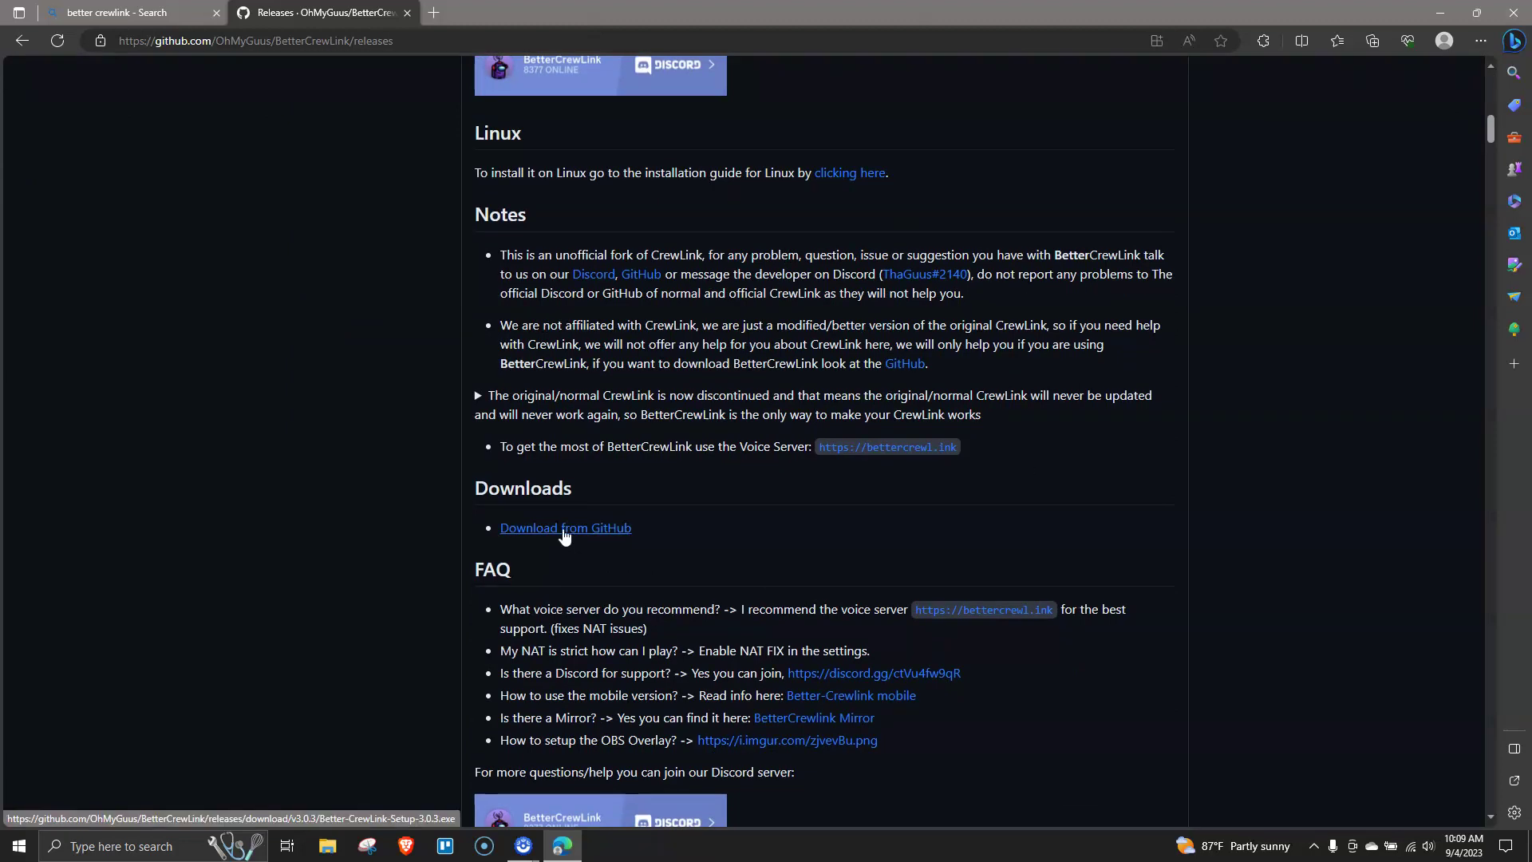
Run Better-CrewLink-Setup-3.0.3.exe from Edge's Downloads list, then minimize Edge to the desktop
{"action": "left_click", "coordinate": [1476, 43]}
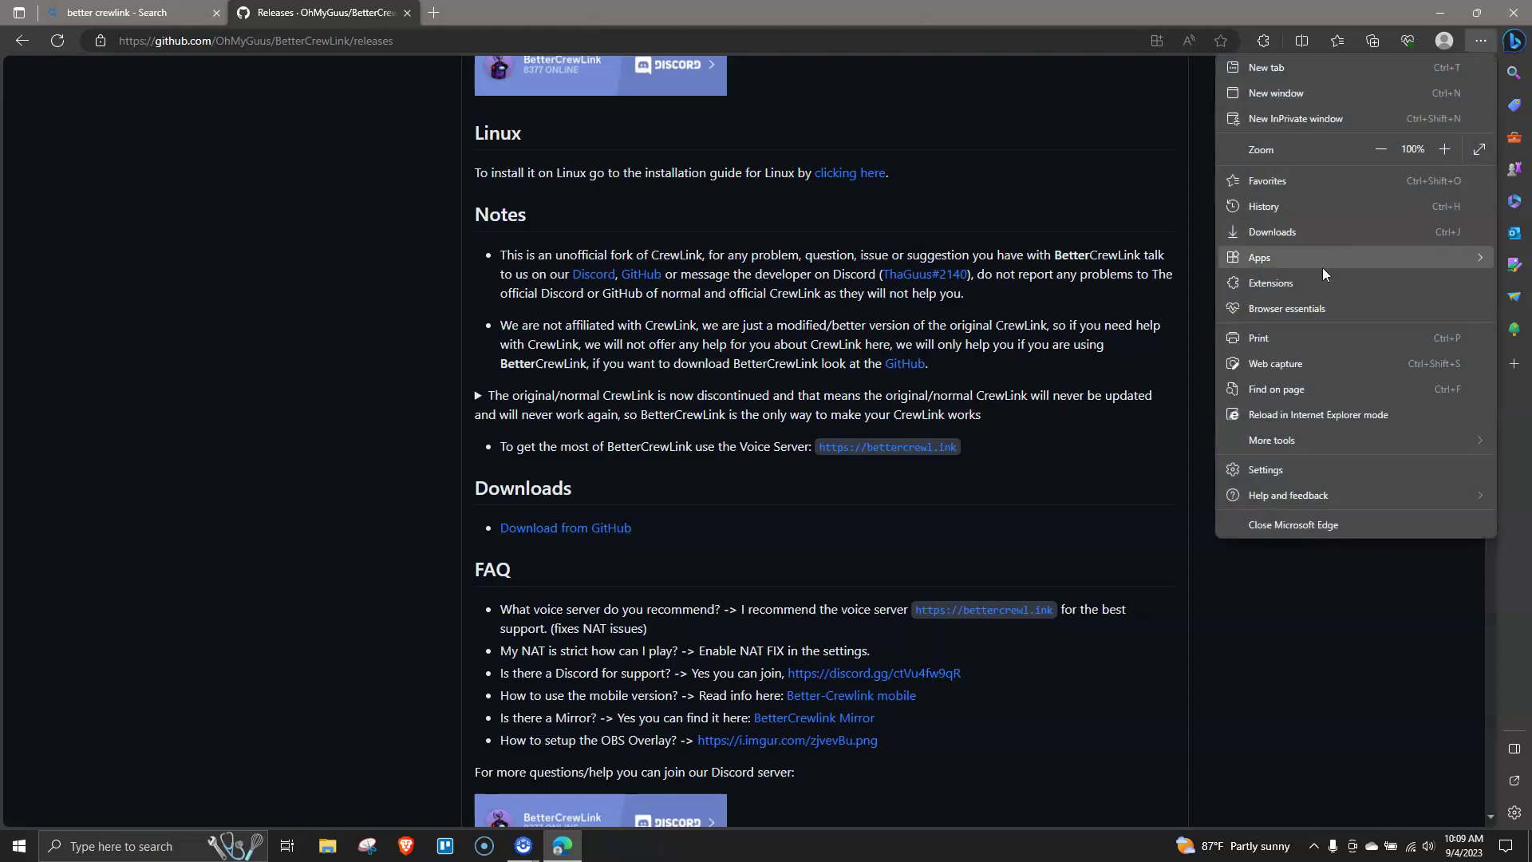
{"action": "left_click", "coordinate": [1256, 233]}
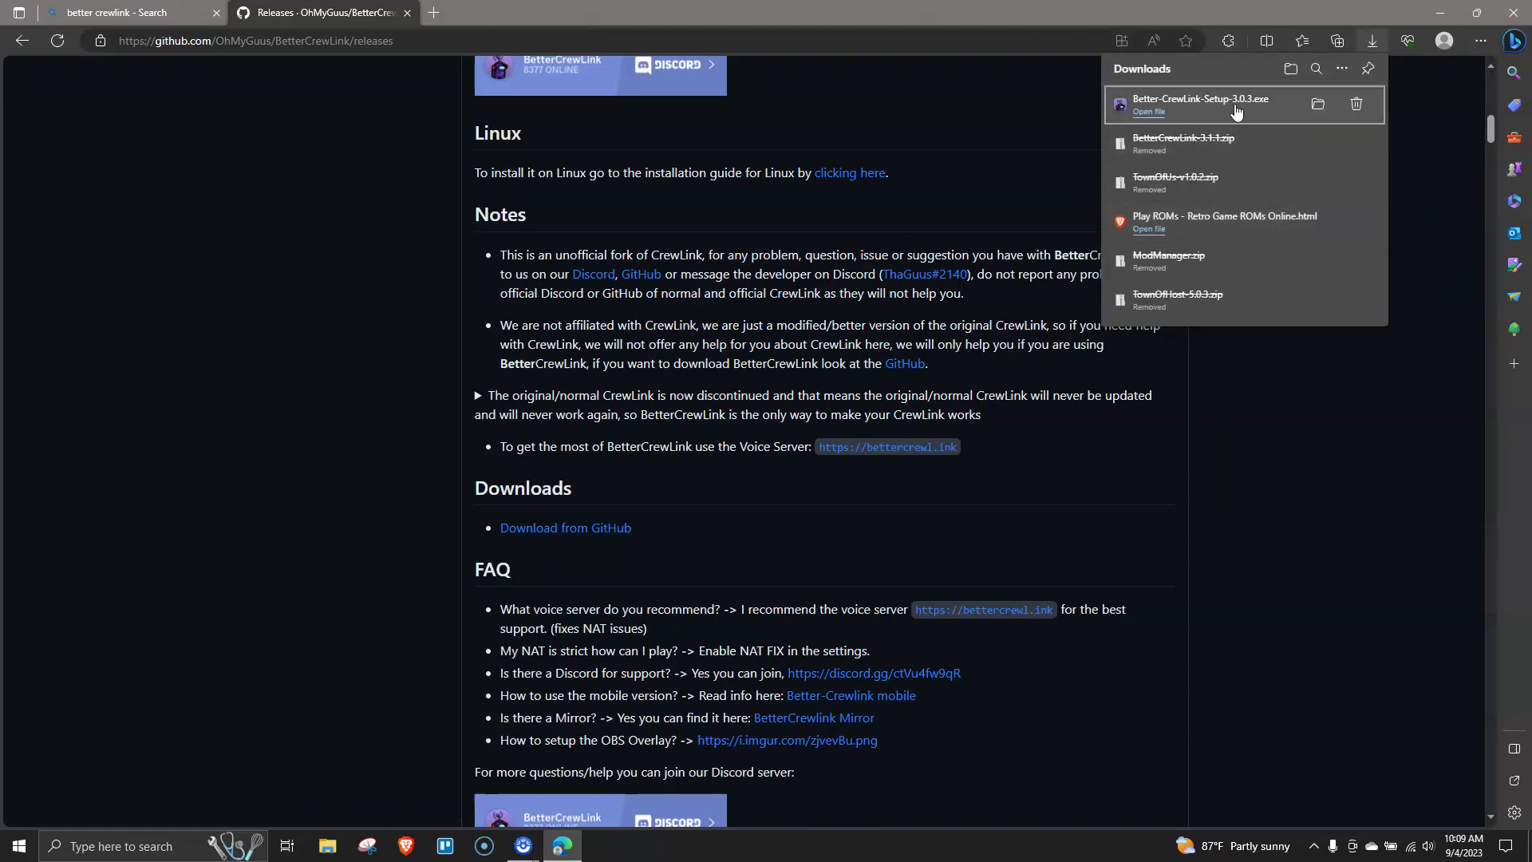
{"action": "left_click", "coordinate": [1147, 114]}
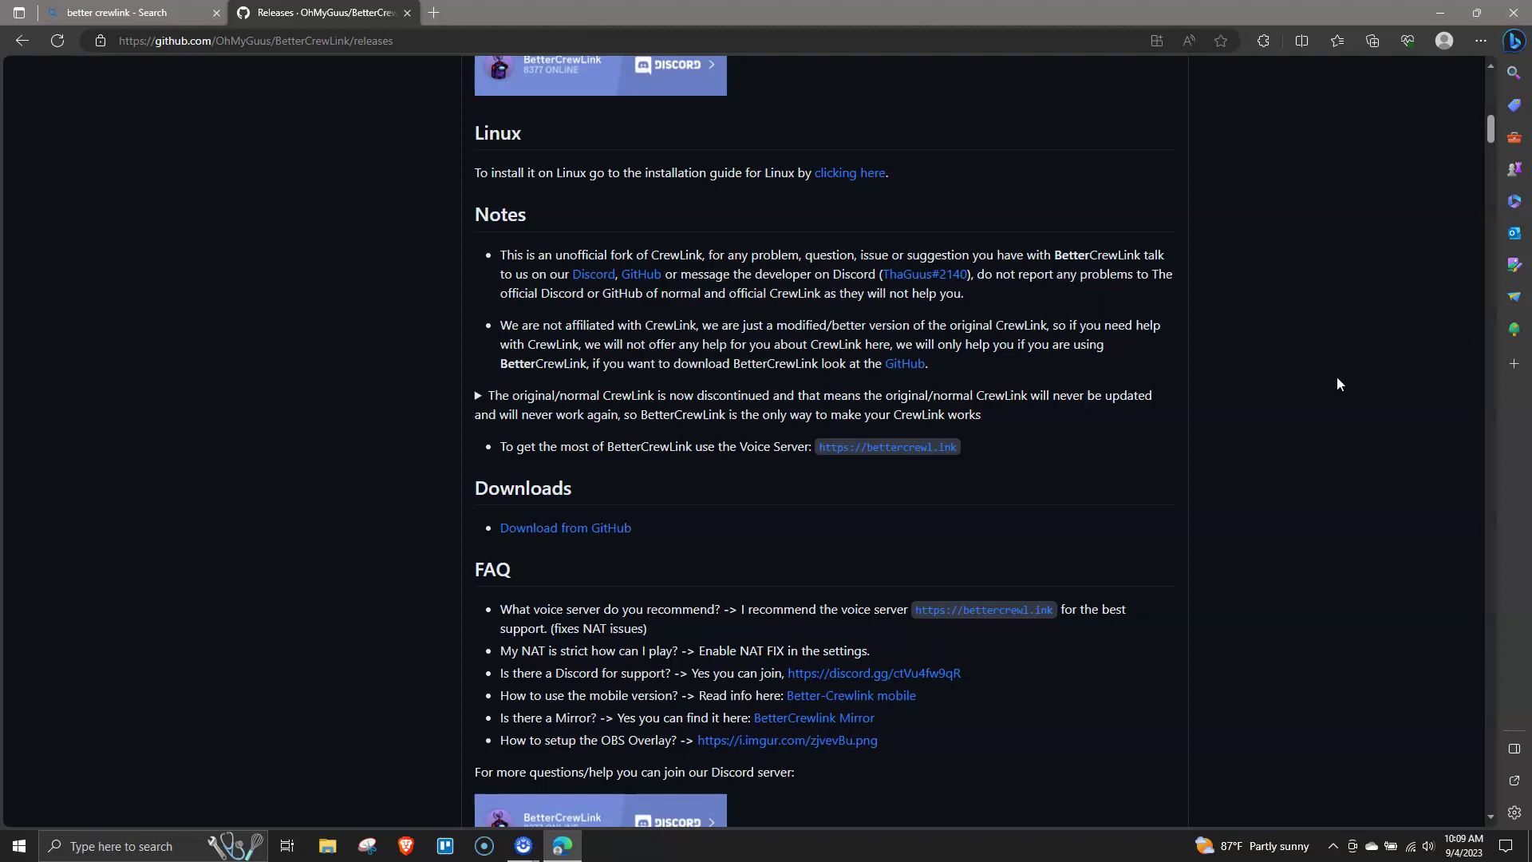
{"action": "key", "text": "super+d"}
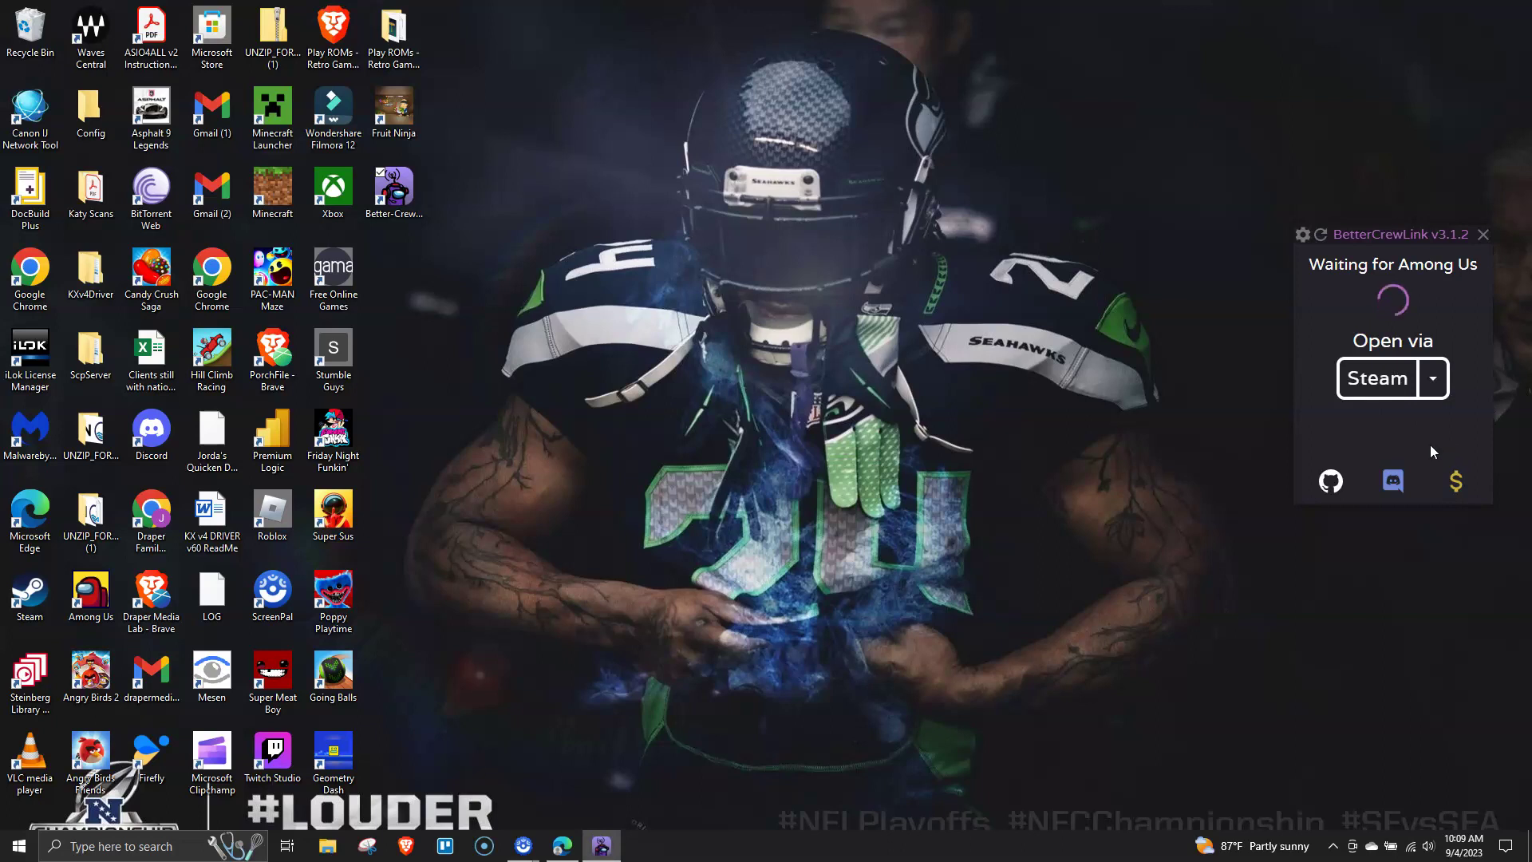
Look through BetterCrewLink's settings, including Voice Distance 5.3, then return to the main view
{"action": "left_click", "coordinate": [1302, 233]}
{"action": "scroll", "coordinate": [1395, 351], "scroll_direction": "down", "scroll_amount": 5}
{"action": "scroll", "coordinate": [1395, 351], "scroll_direction": "up", "scroll_amount": 8}
{"action": "scroll", "coordinate": [1395, 351], "scroll_direction": "down", "scroll_amount": 5}
{"action": "scroll", "coordinate": [1395, 351], "scroll_direction": "up", "scroll_amount": 4}
{"action": "scroll", "coordinate": [1368, 361], "scroll_direction": "up", "scroll_amount": 3}
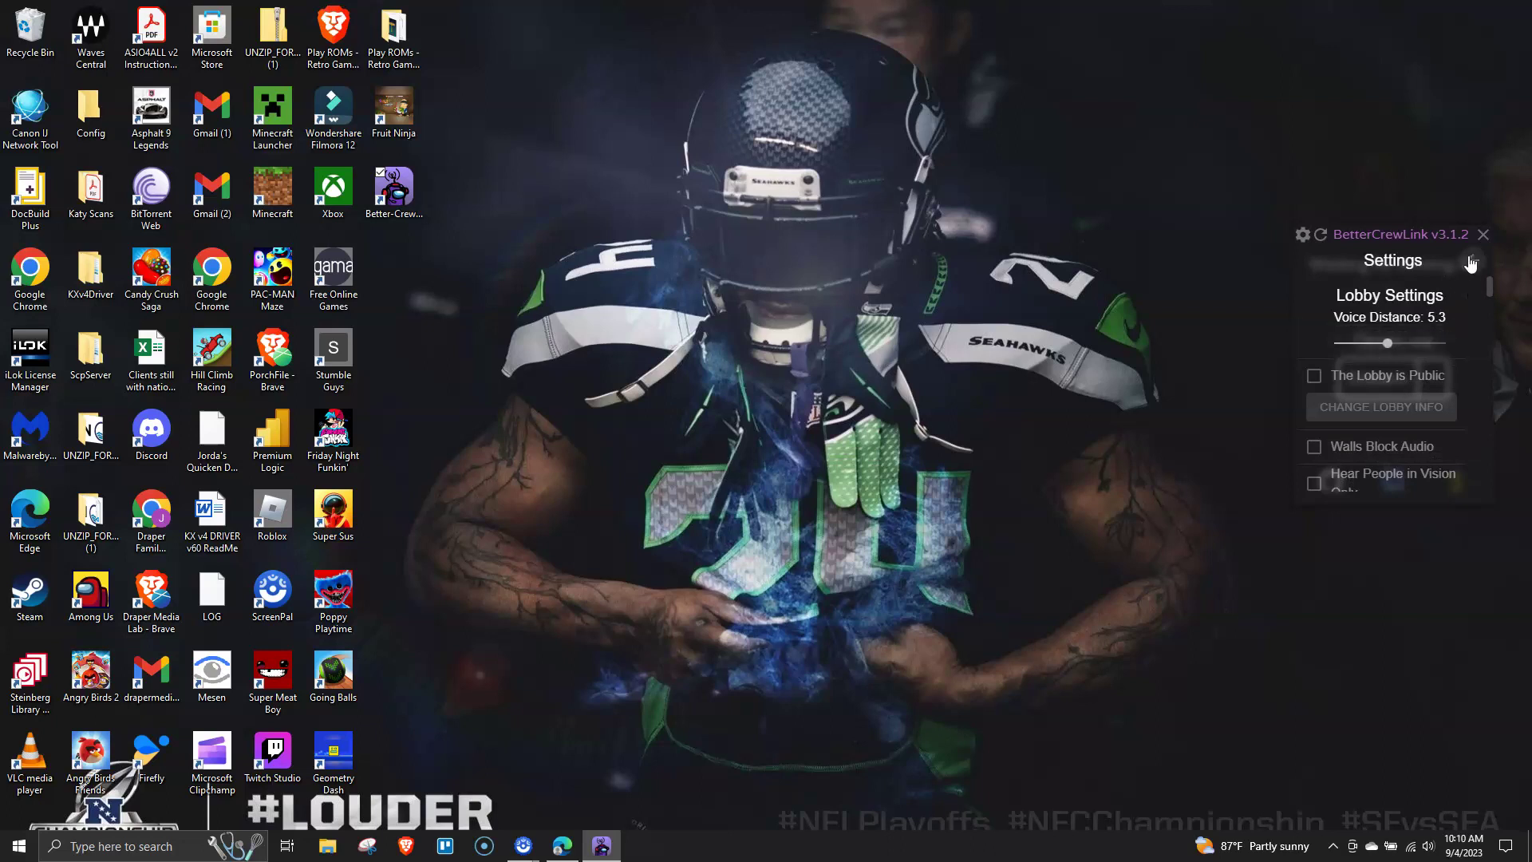
{"action": "scroll", "coordinate": [1409, 356], "scroll_direction": "down", "scroll_amount": 5}
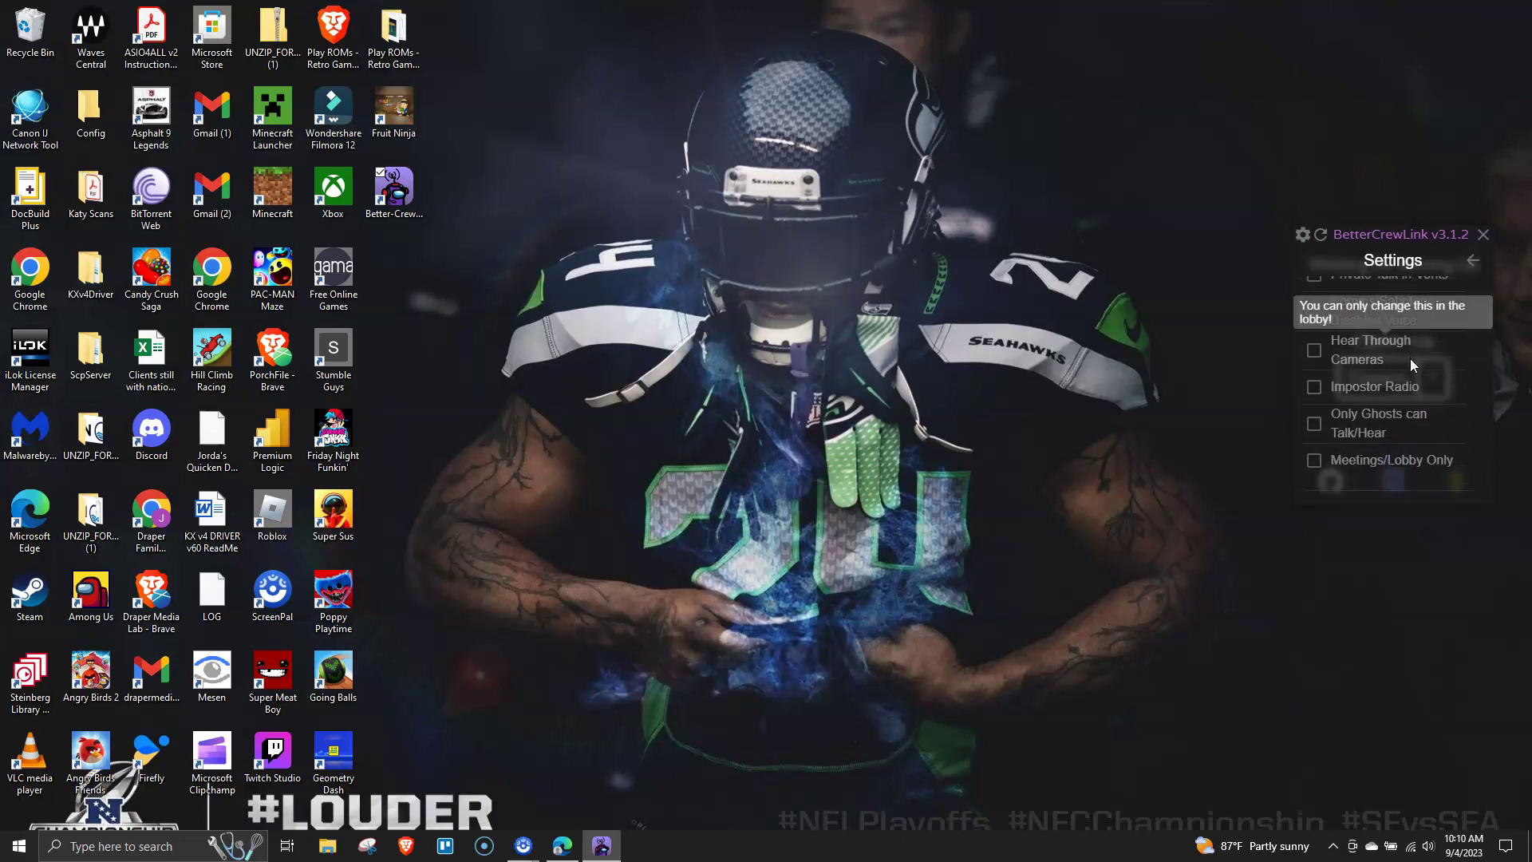
{"action": "scroll", "coordinate": [1410, 357], "scroll_direction": "up", "scroll_amount": 5}
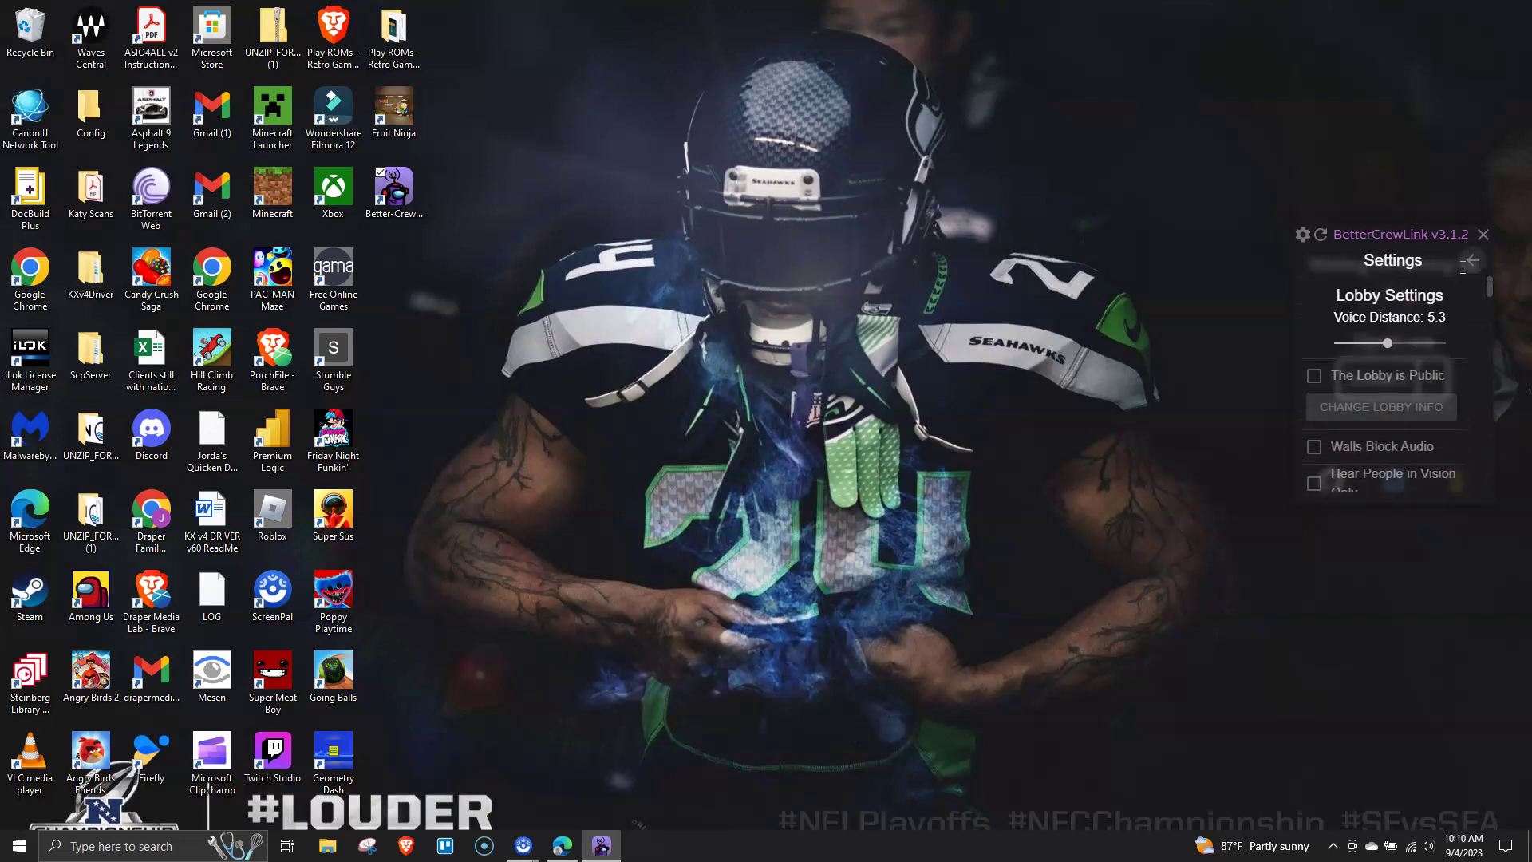
{"action": "left_click", "coordinate": [1469, 262]}
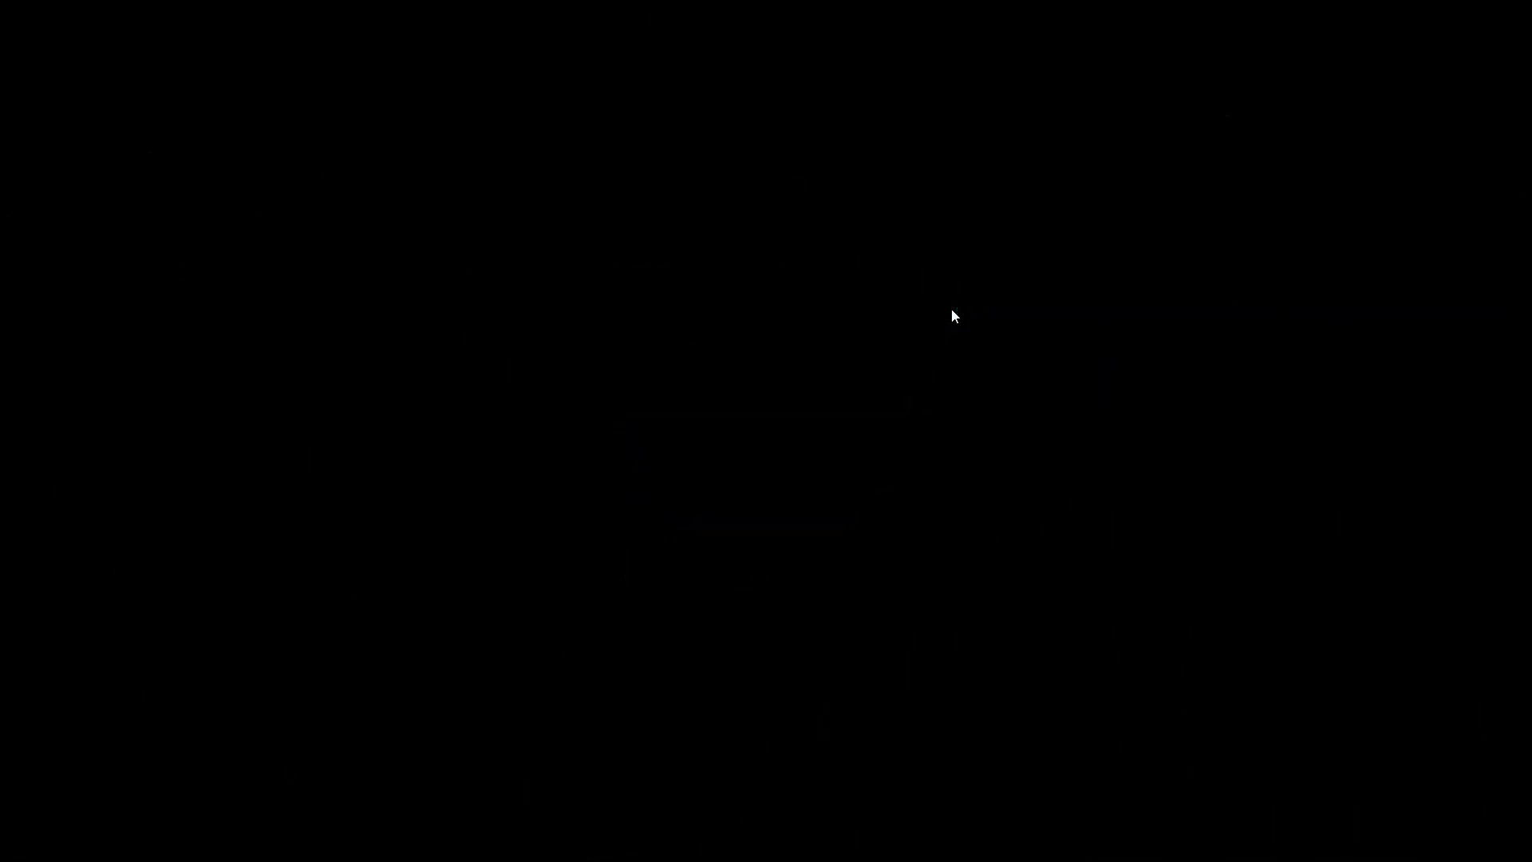
Dismiss the Windows Start menu and return to the Among Us main menu
{"action": "key", "text": "super"}
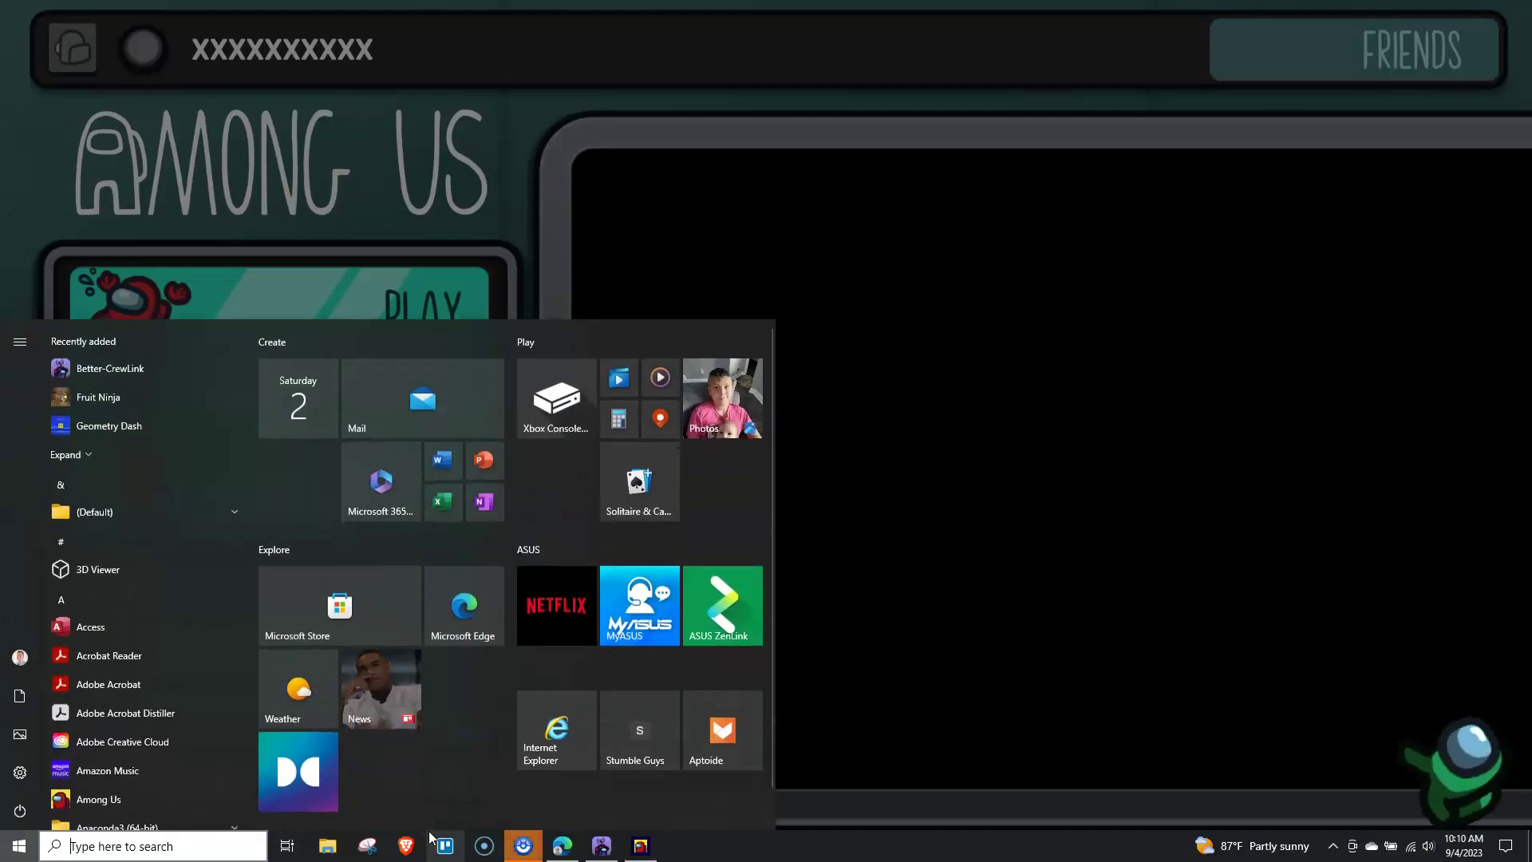
{"action": "left_click", "coordinate": [611, 841]}
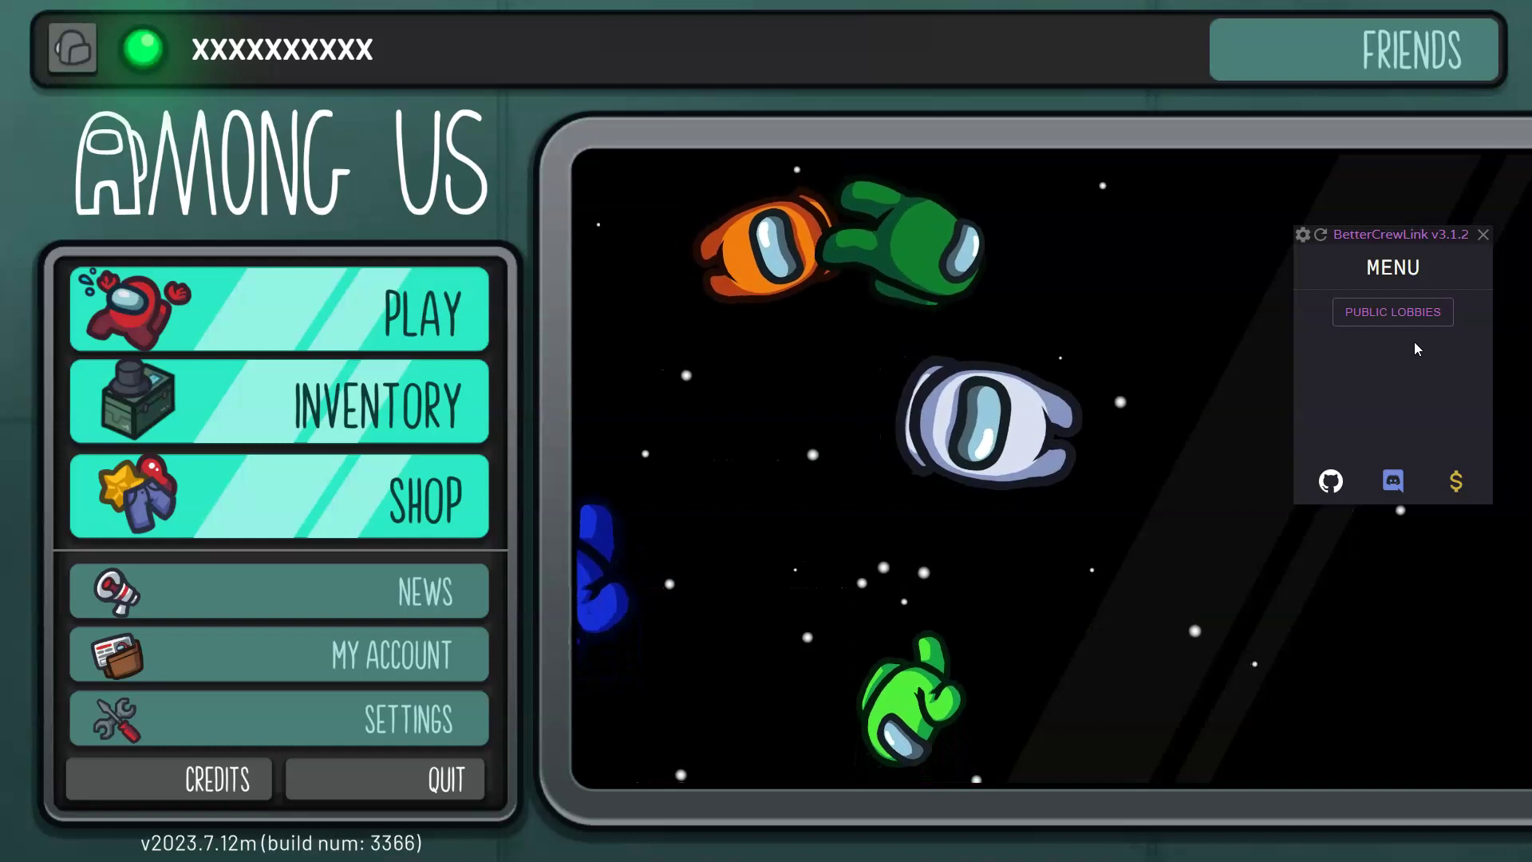
In the overlay settings, keep the lobby non-public after the confirmation, then scroll to Audio
{"action": "left_click", "coordinate": [1304, 237]}
{"action": "scroll", "coordinate": [1356, 359], "scroll_direction": "down", "scroll_amount": 2}
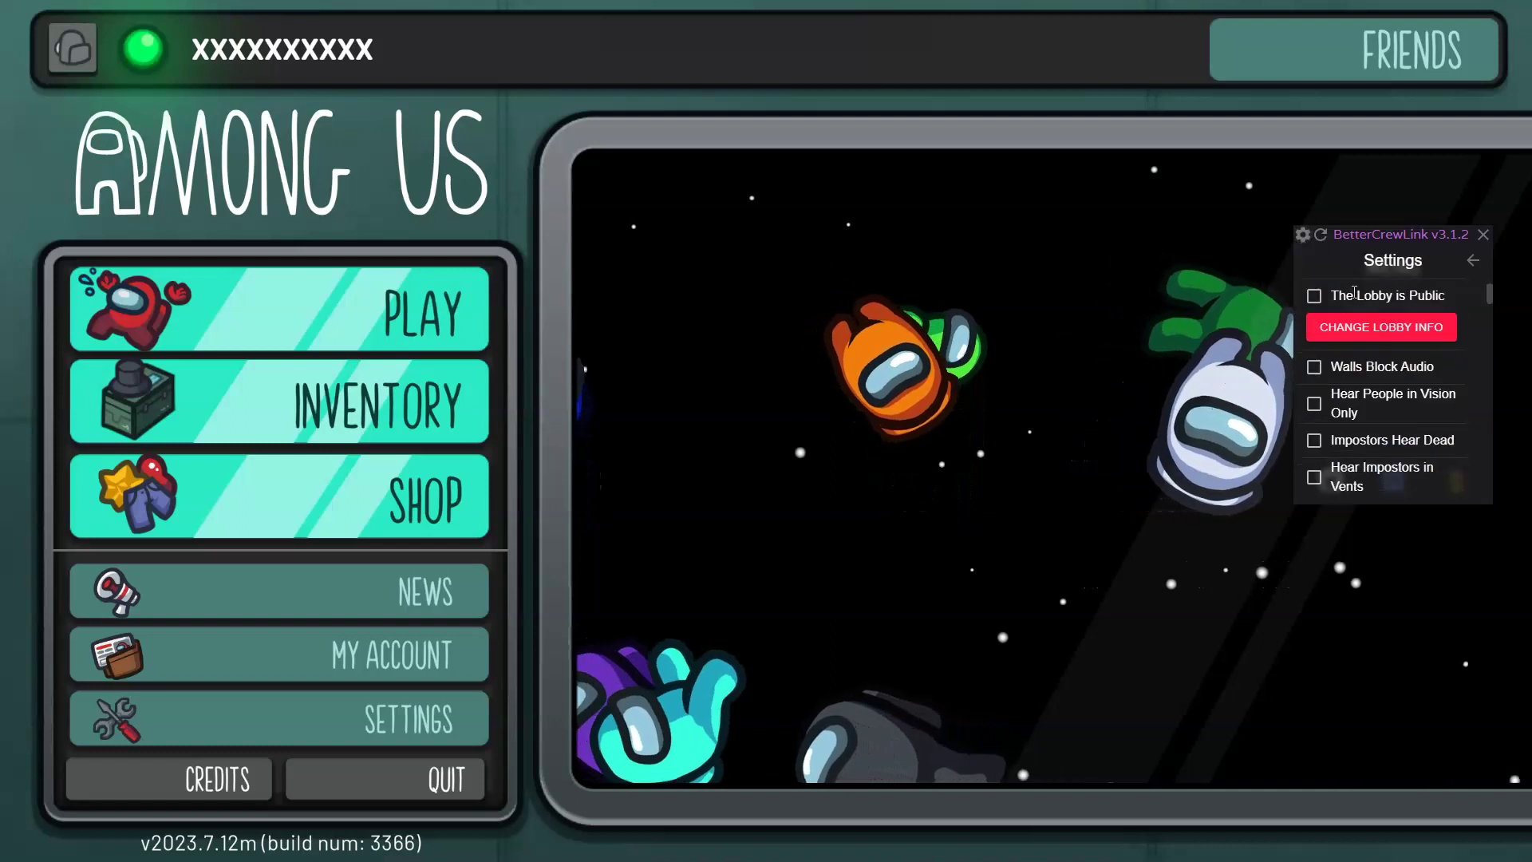
{"action": "scroll", "coordinate": [1356, 359], "scroll_direction": "up", "scroll_amount": 2}
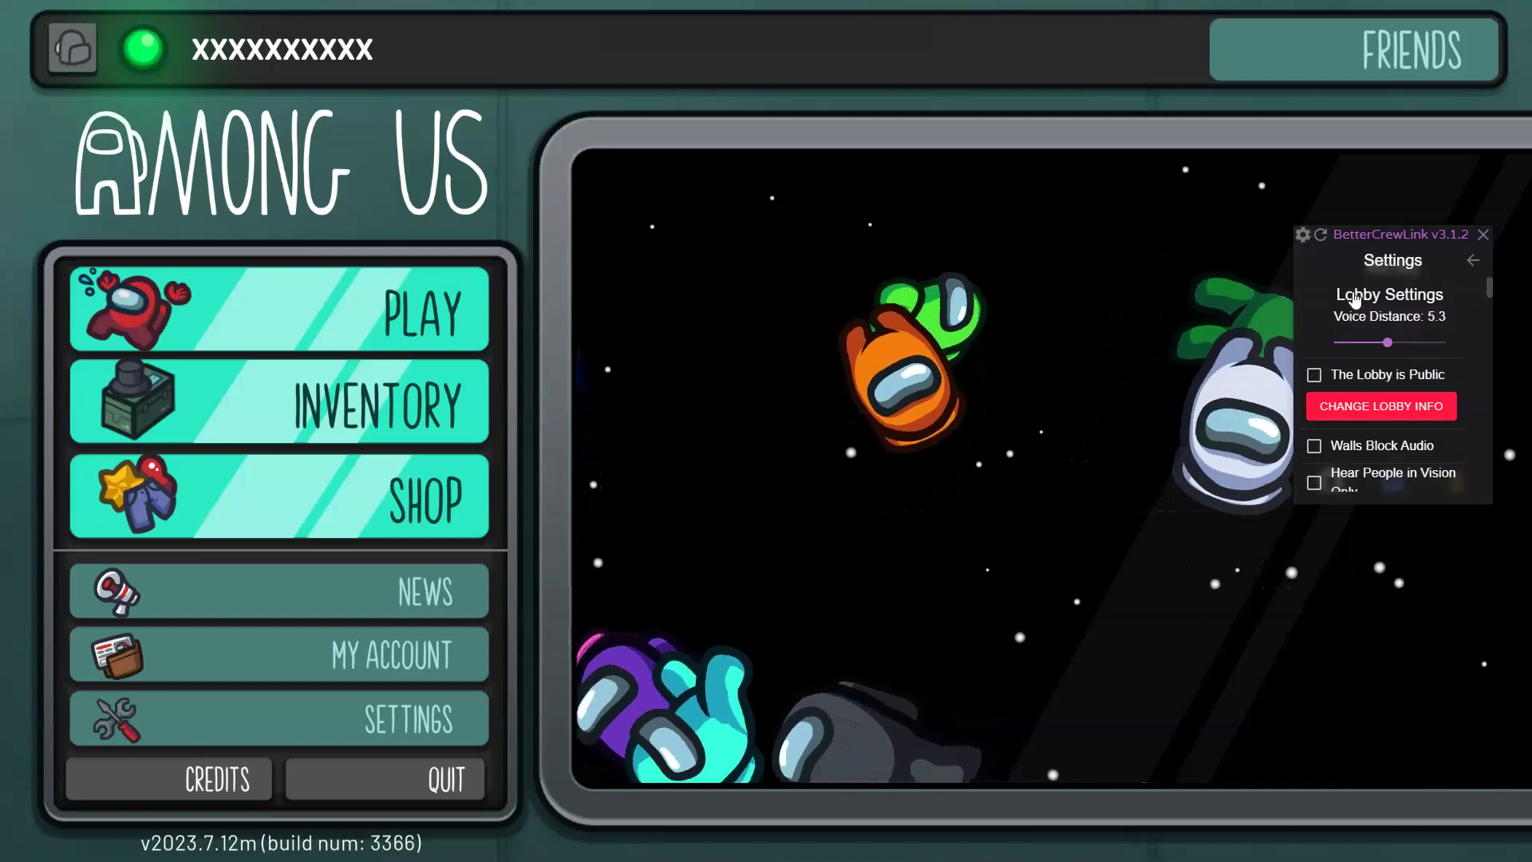
{"action": "left_click", "coordinate": [1308, 377]}
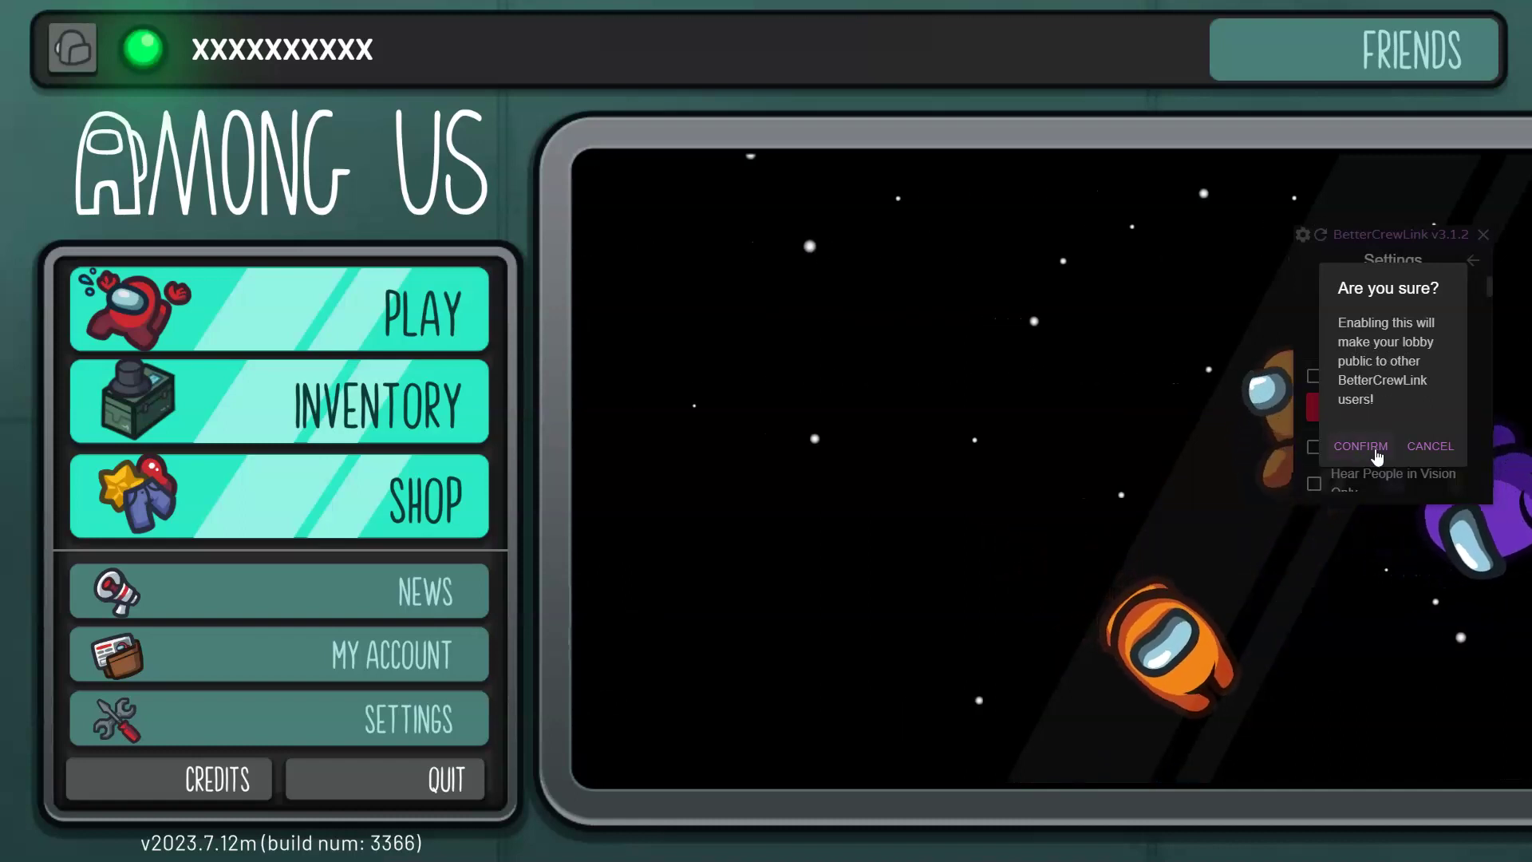
{"action": "left_click", "coordinate": [1426, 447]}
{"action": "scroll", "coordinate": [1436, 377], "scroll_direction": "down", "scroll_amount": 3}
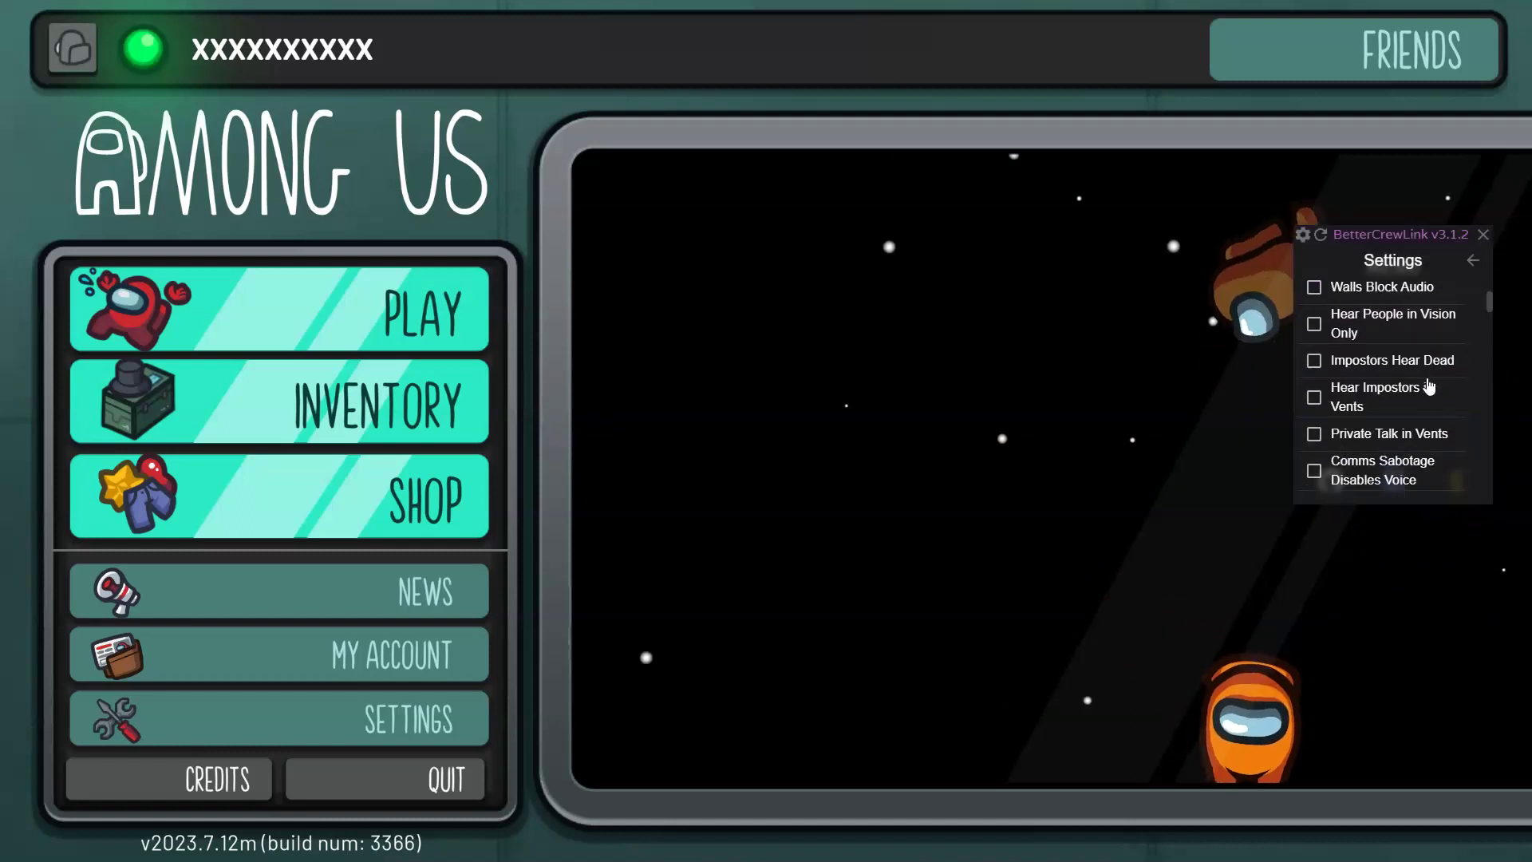
{"action": "scroll", "coordinate": [1354, 399], "scroll_direction": "up", "scroll_amount": 2}
{"action": "scroll", "coordinate": [1349, 387], "scroll_direction": "down", "scroll_amount": 3}
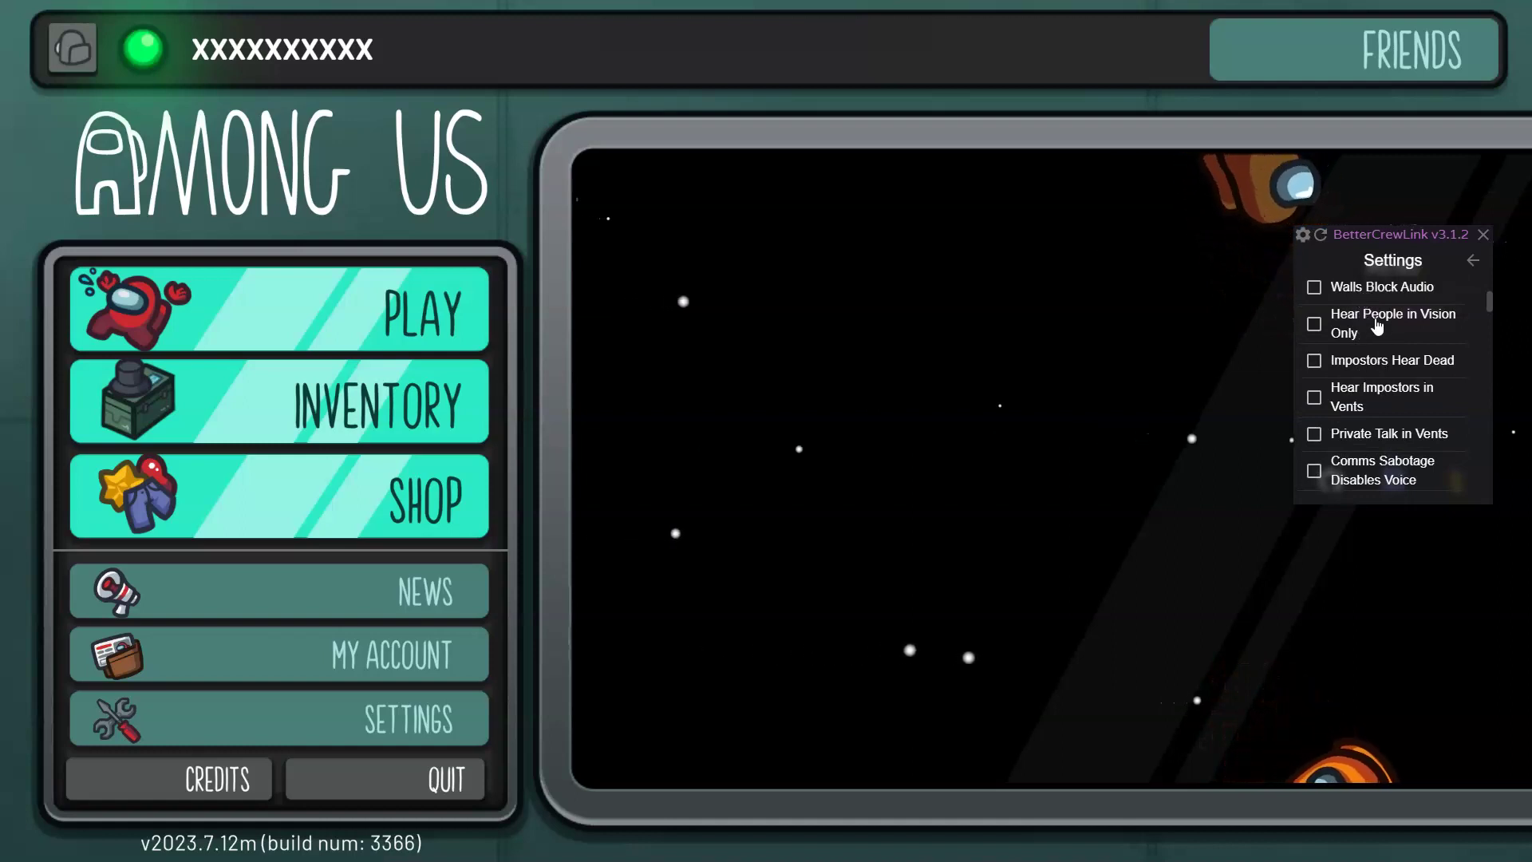
{"action": "scroll", "coordinate": [1388, 438], "scroll_direction": "down", "scroll_amount": 5}
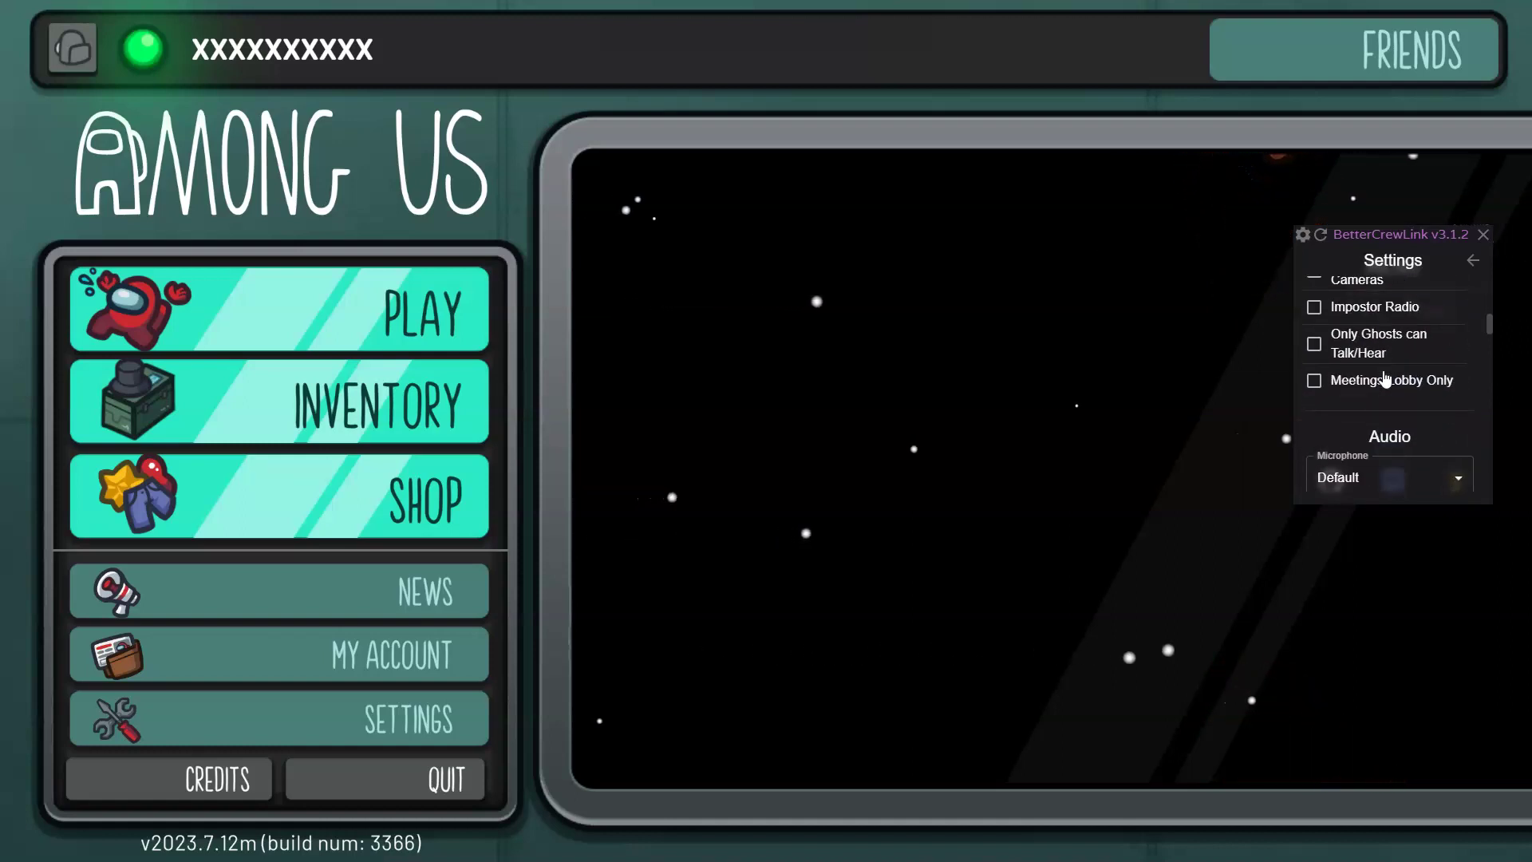
{"action": "scroll", "coordinate": [1382, 370], "scroll_direction": "down", "scroll_amount": 1}
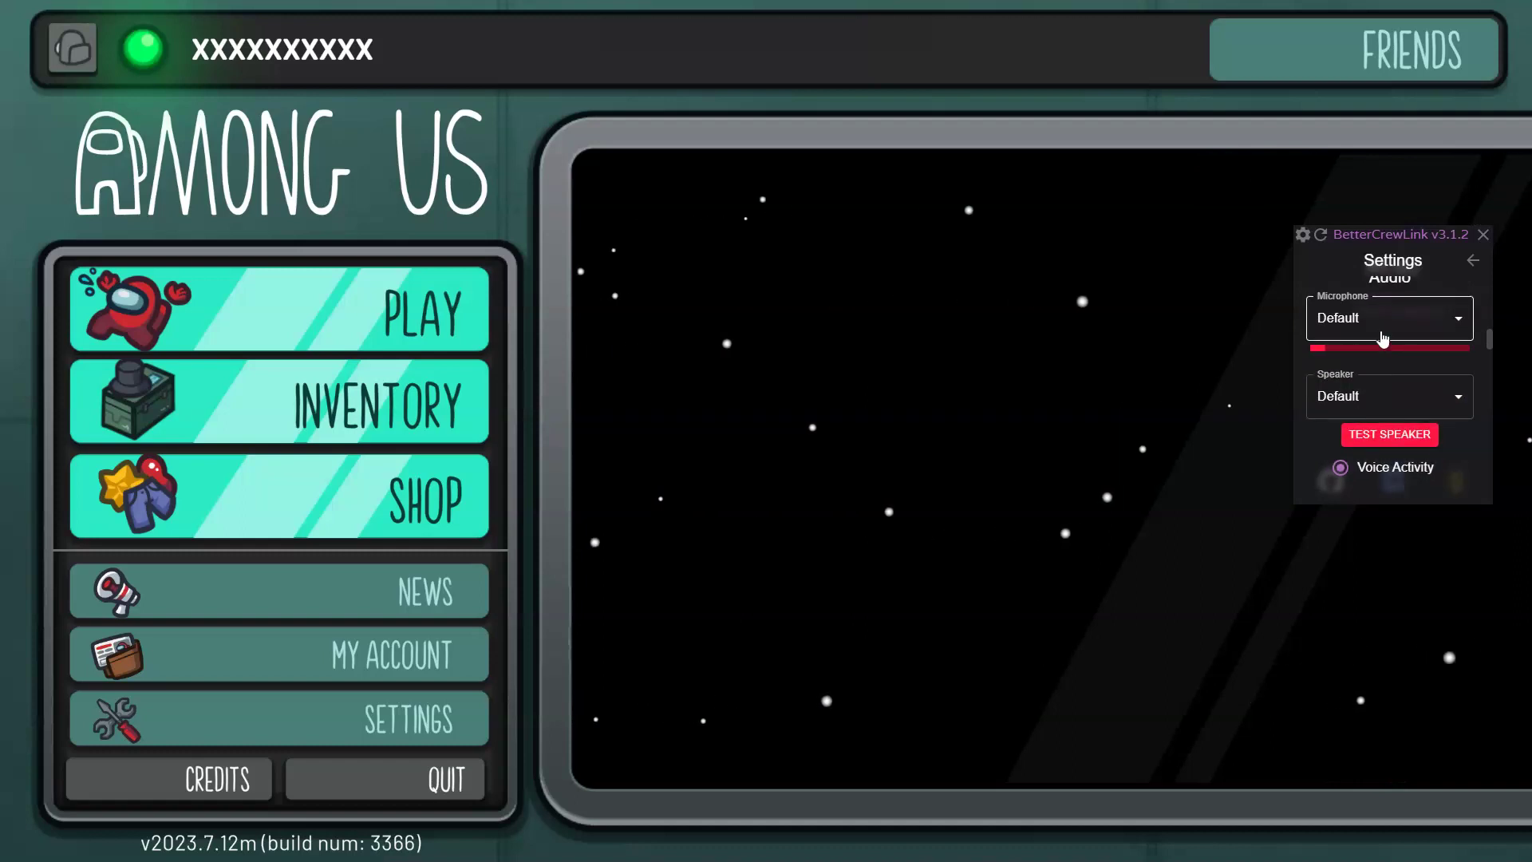
Choose Microphone (Samson Go Mic) as BetterCrewLink's microphone instead of Default
{"action": "left_click", "coordinate": [1382, 338]}
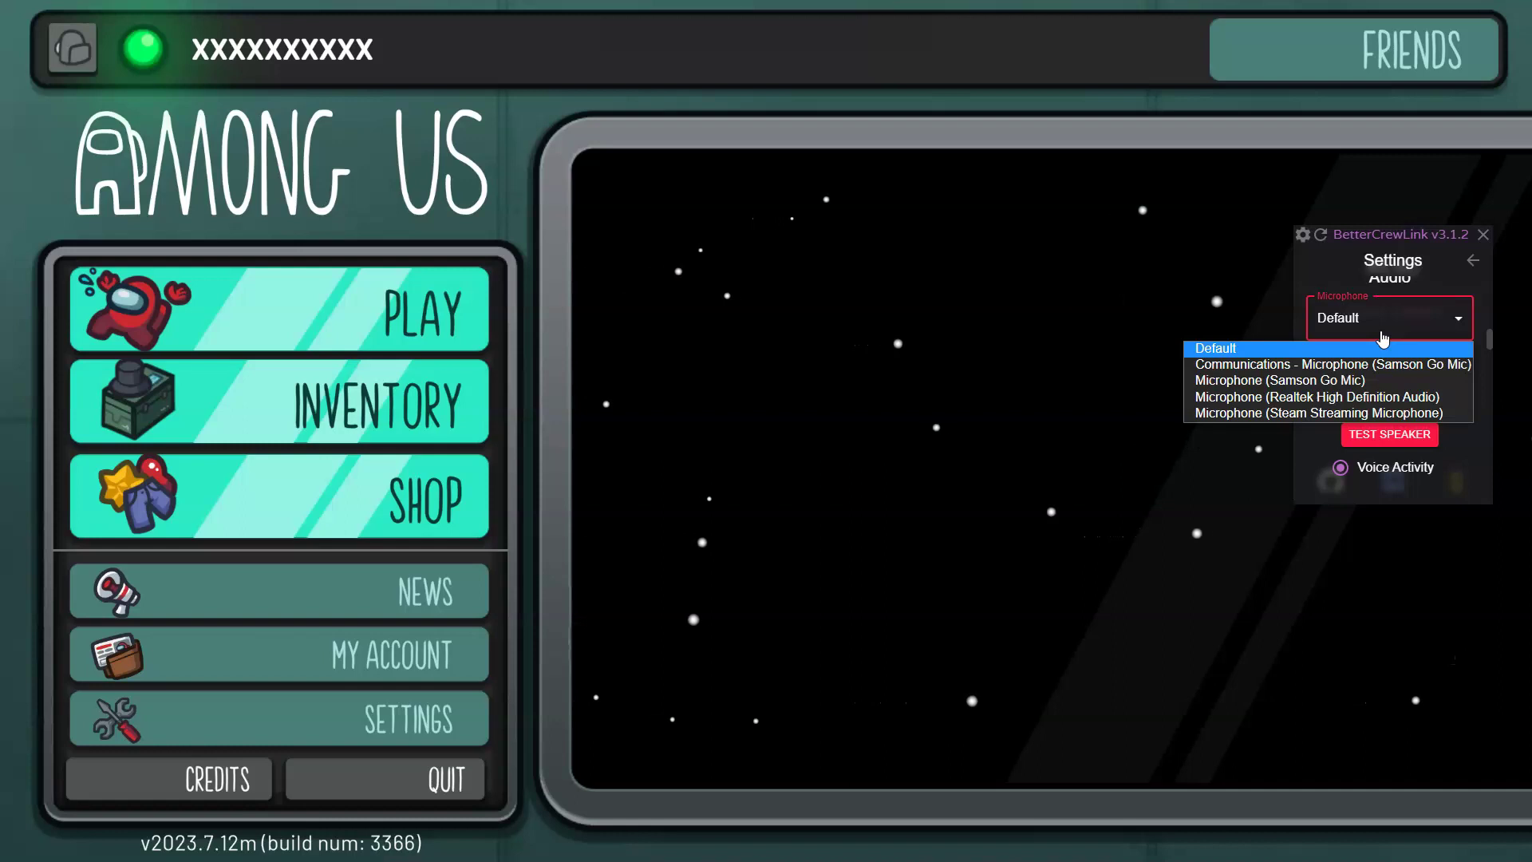
{"action": "left_click", "coordinate": [1299, 383]}
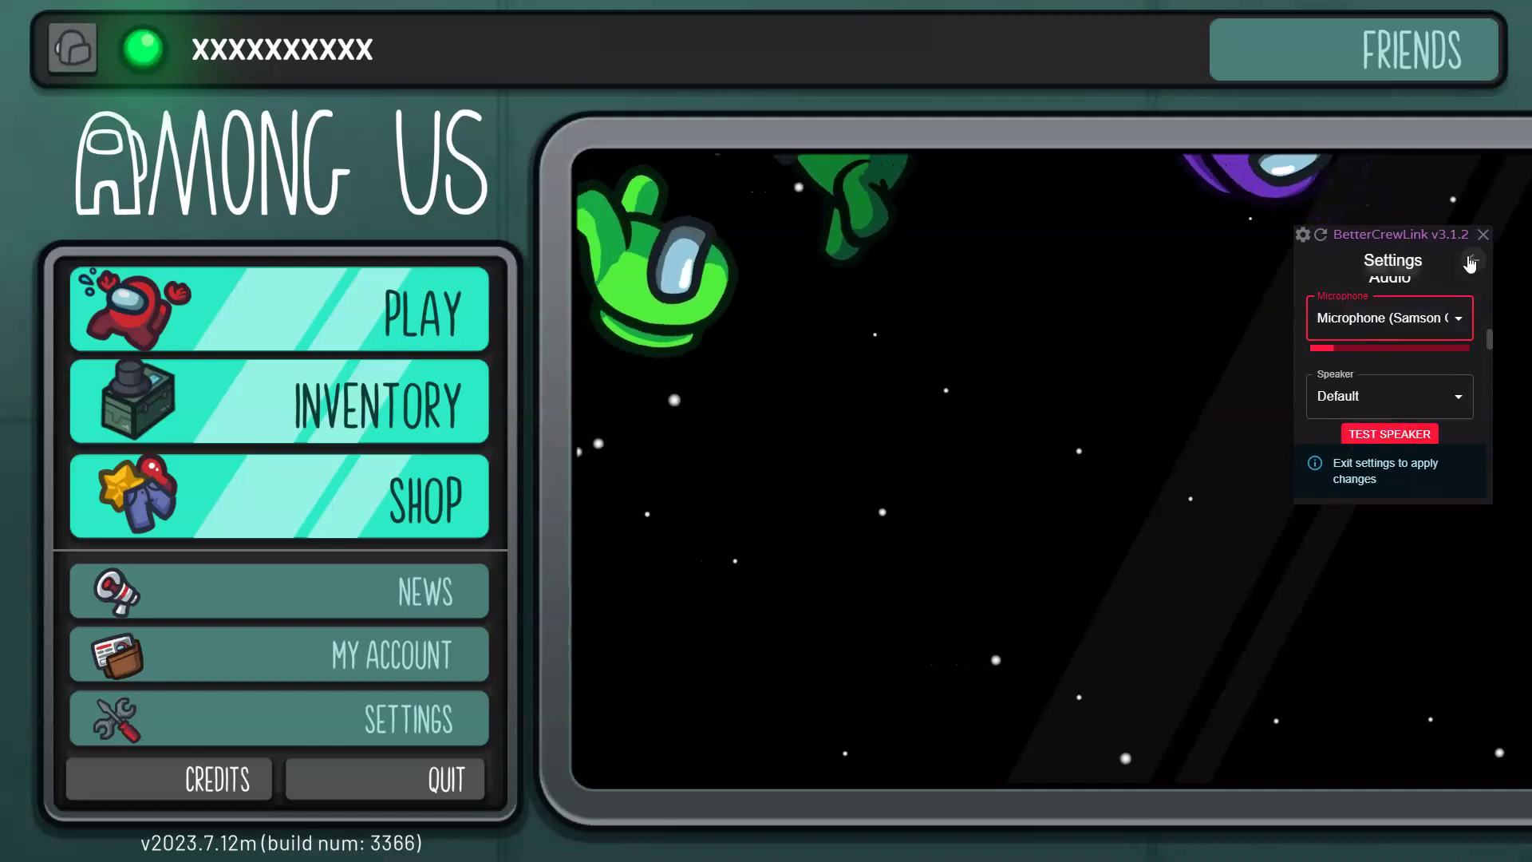
{"action": "scroll", "coordinate": [1405, 327], "scroll_direction": "down", "scroll_amount": 2}
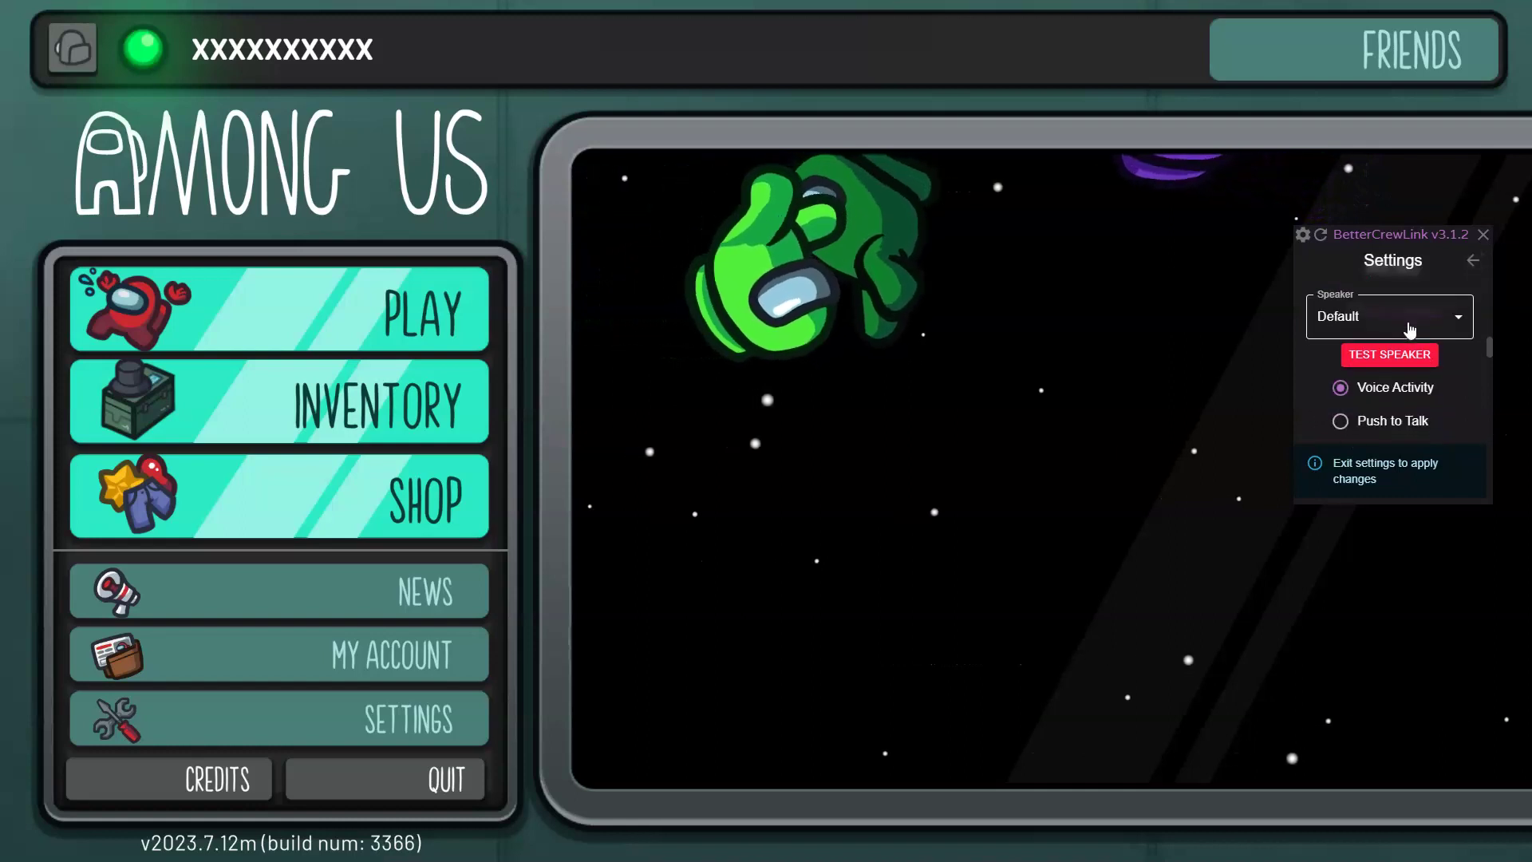
{"action": "scroll", "coordinate": [1410, 330], "scroll_direction": "up", "scroll_amount": 2}
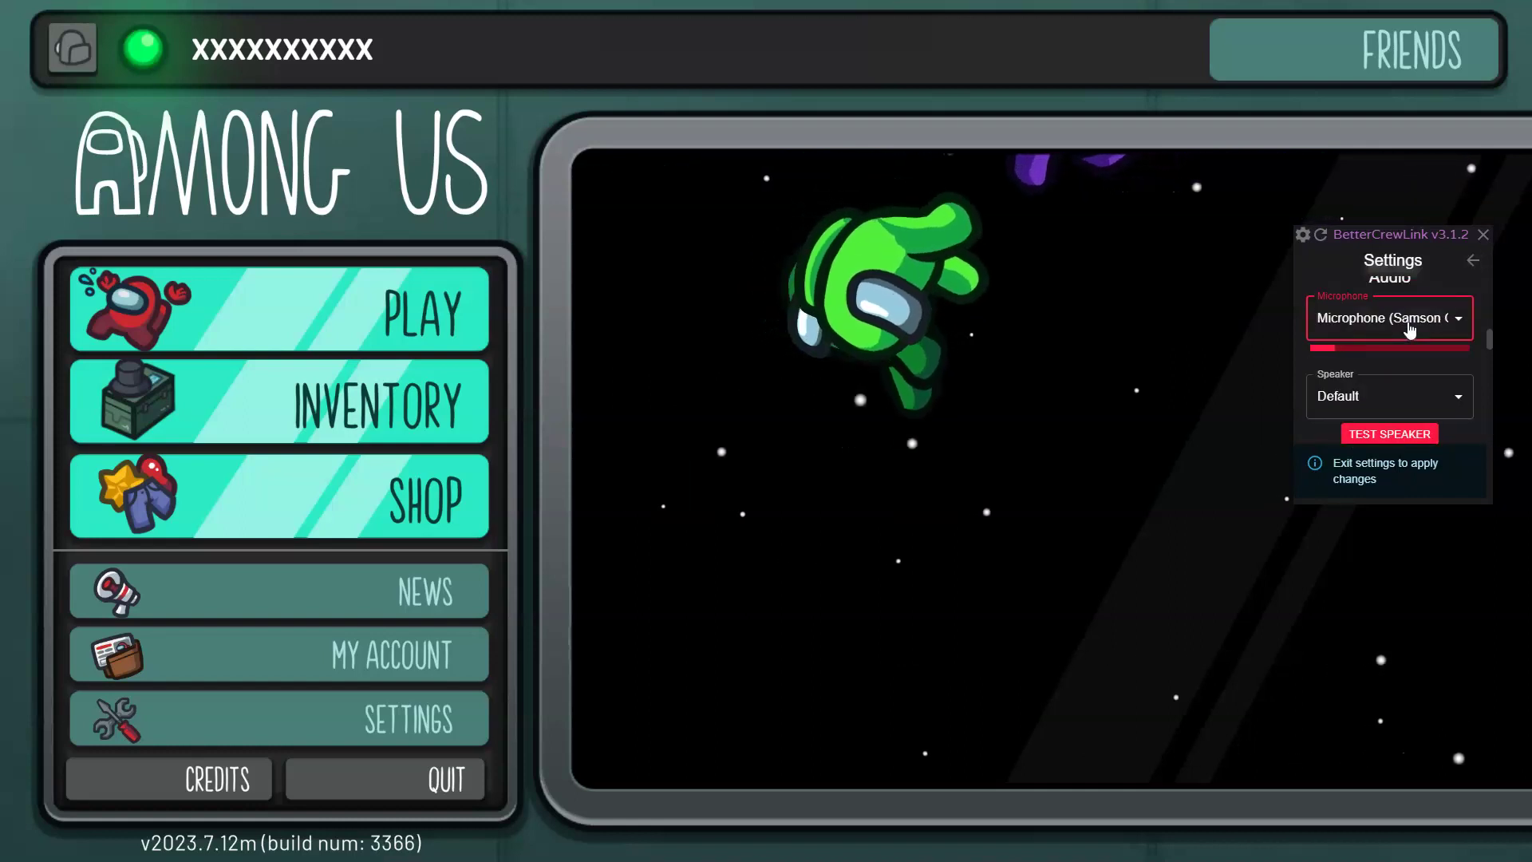
{"action": "scroll", "coordinate": [1407, 322], "scroll_direction": "down", "scroll_amount": 3}
{"action": "scroll", "coordinate": [1407, 322], "scroll_direction": "up", "scroll_amount": 2}
{"action": "scroll", "coordinate": [1396, 359], "scroll_direction": "down", "scroll_amount": 4}
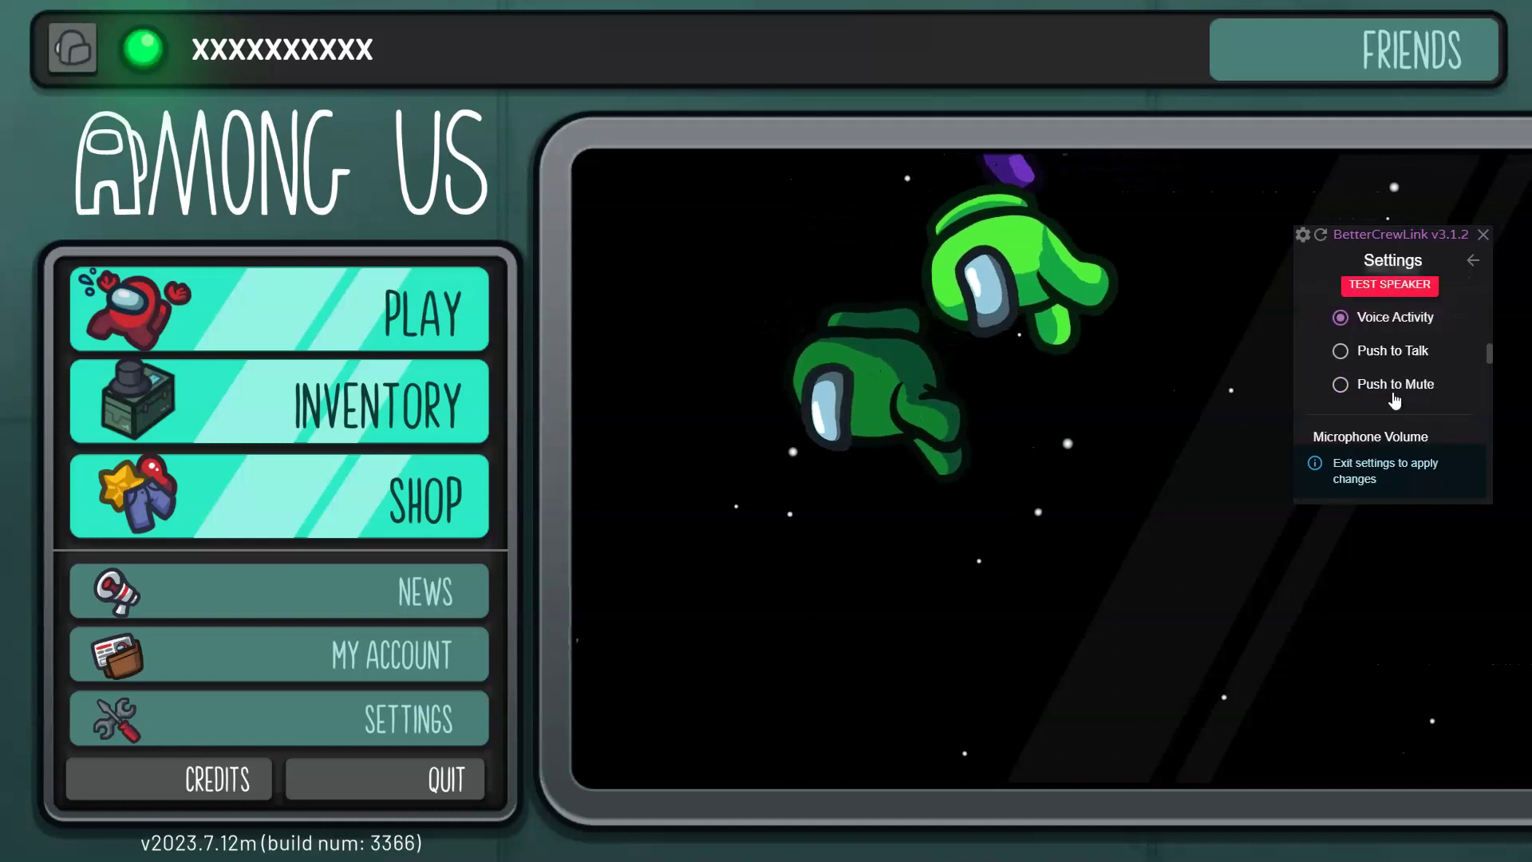
{"action": "scroll", "coordinate": [1388, 389], "scroll_direction": "up", "scroll_amount": 1}
{"action": "scroll", "coordinate": [1388, 391], "scroll_direction": "down", "scroll_amount": 2}
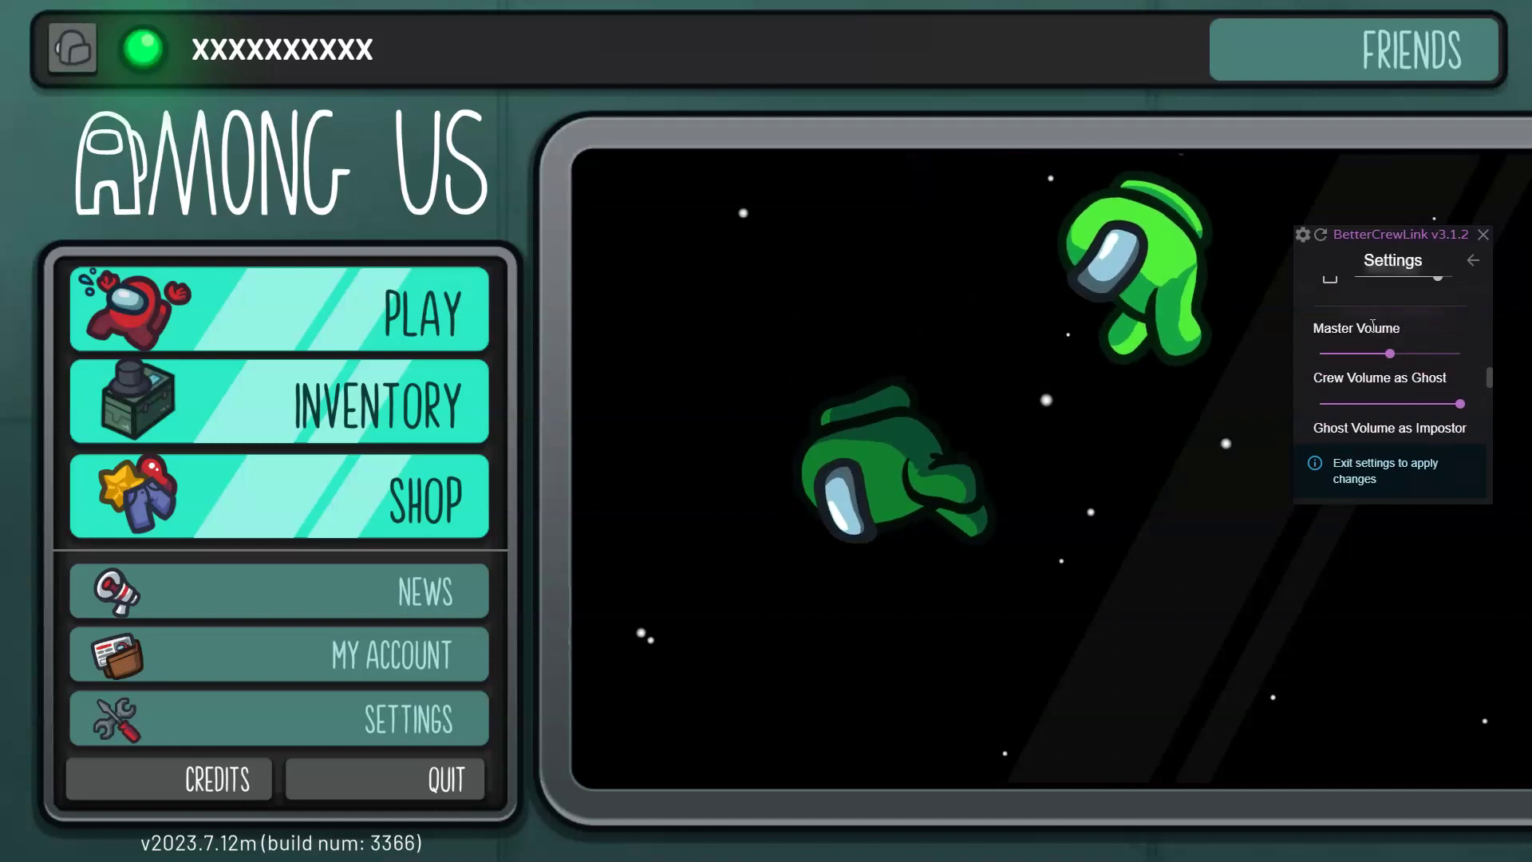
{"action": "scroll", "coordinate": [1368, 335], "scroll_direction": "down", "scroll_amount": 1}
{"action": "scroll", "coordinate": [1365, 345], "scroll_direction": "down", "scroll_amount": 2}
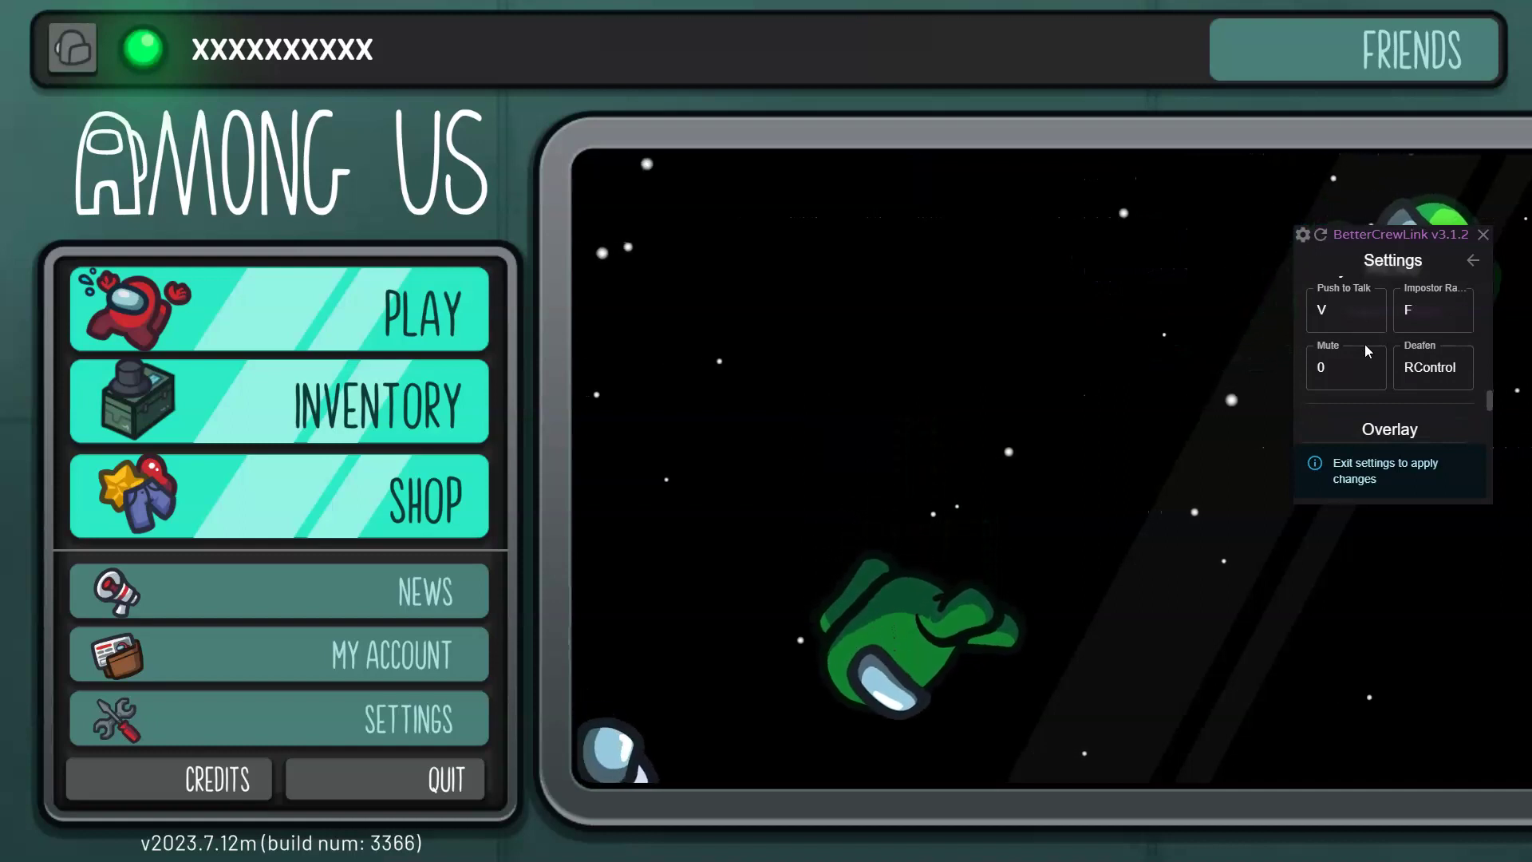
{"action": "scroll", "coordinate": [1364, 343], "scroll_direction": "down", "scroll_amount": 2}
{"action": "scroll", "coordinate": [1365, 346], "scroll_direction": "down", "scroll_amount": 1}
{"action": "scroll", "coordinate": [1366, 346], "scroll_direction": "up", "scroll_amount": 3}
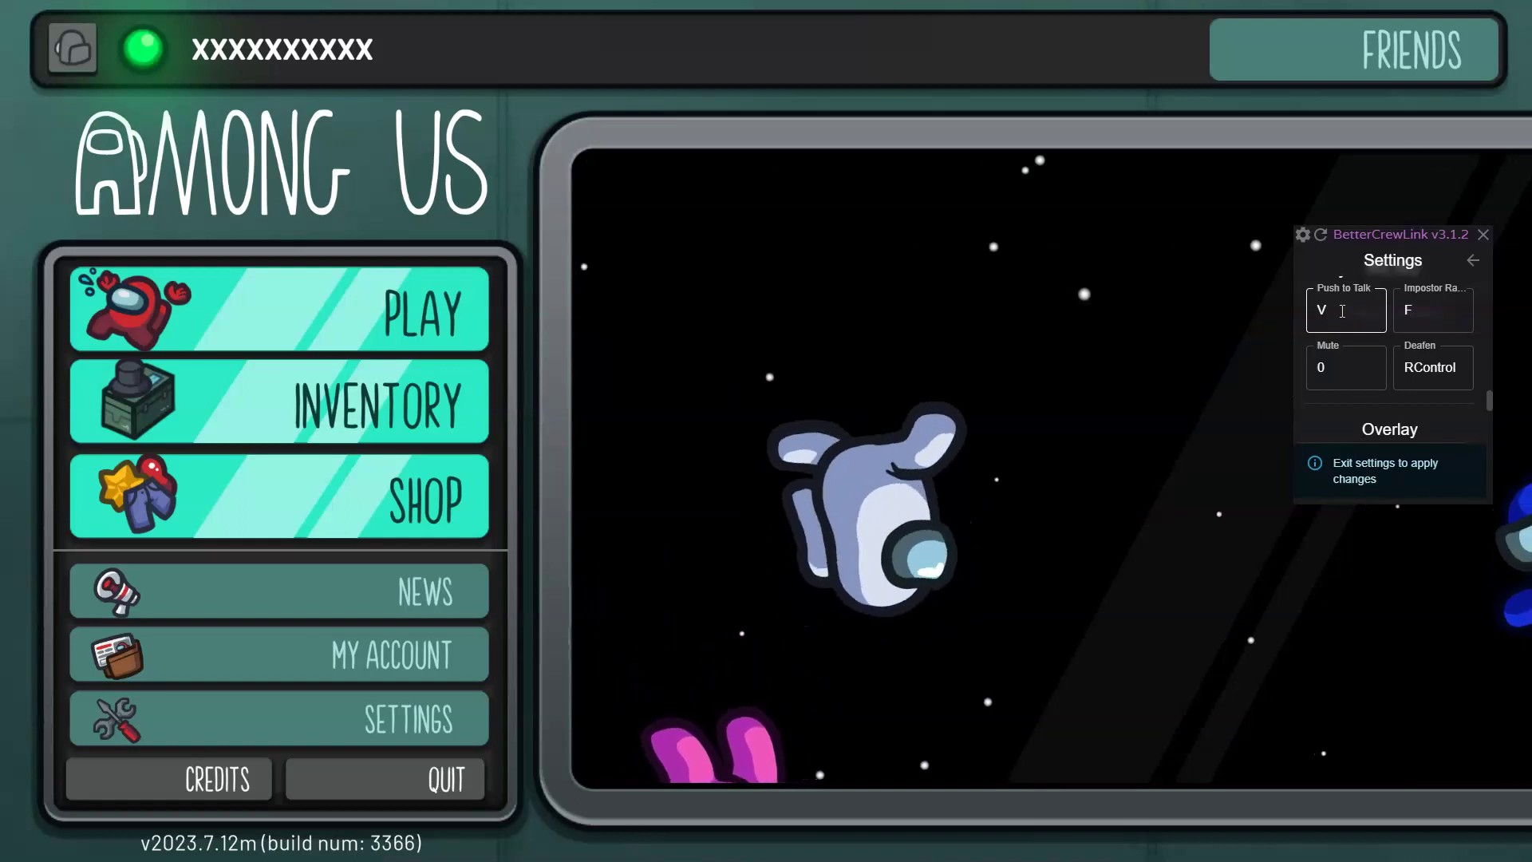
{"action": "left_click", "coordinate": [1446, 306]}
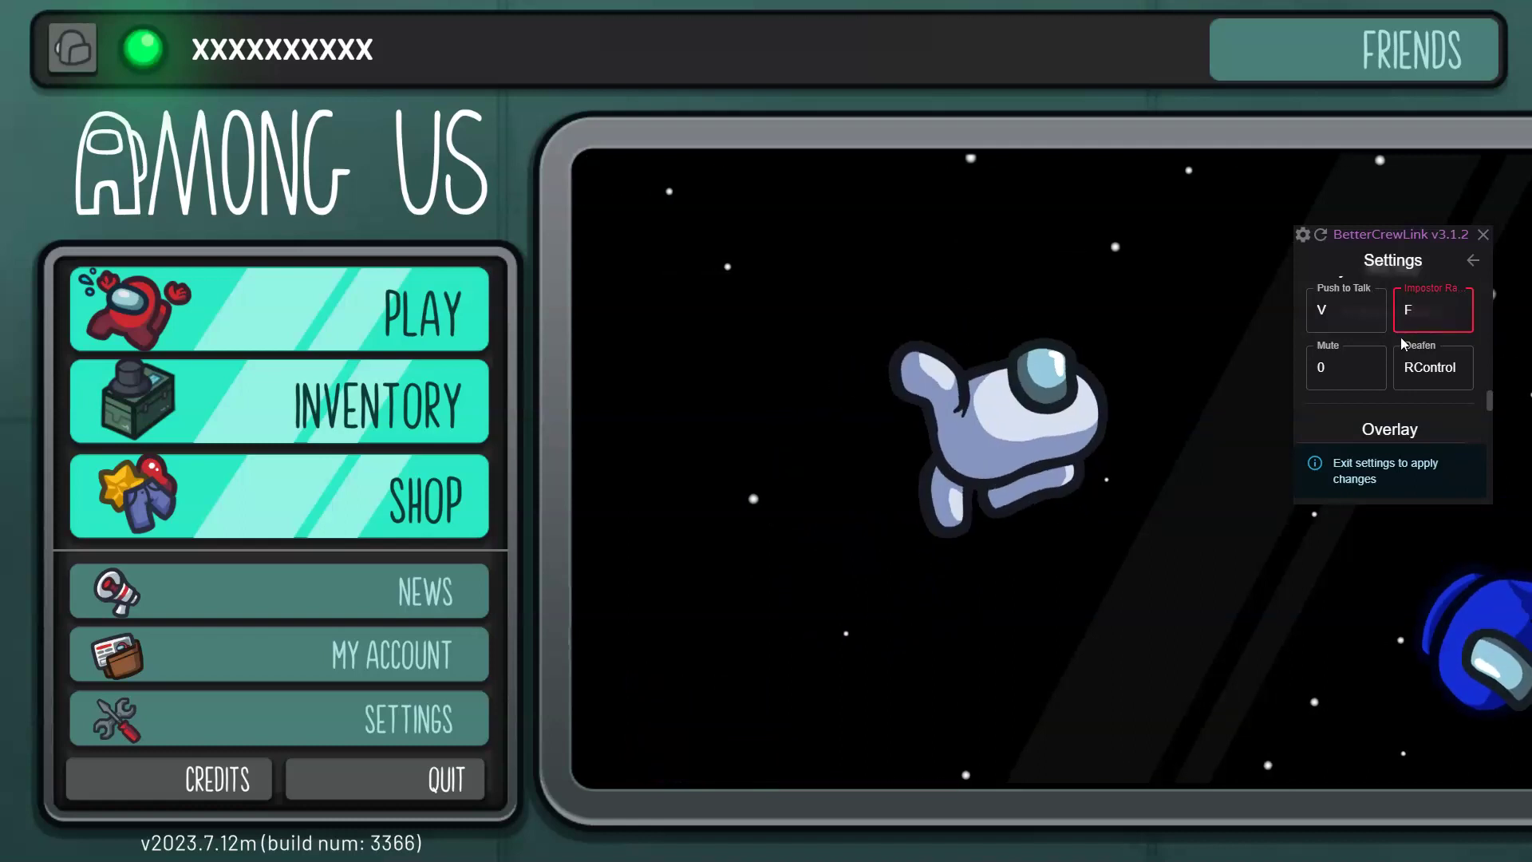
{"action": "left_click", "coordinate": [1358, 366]}
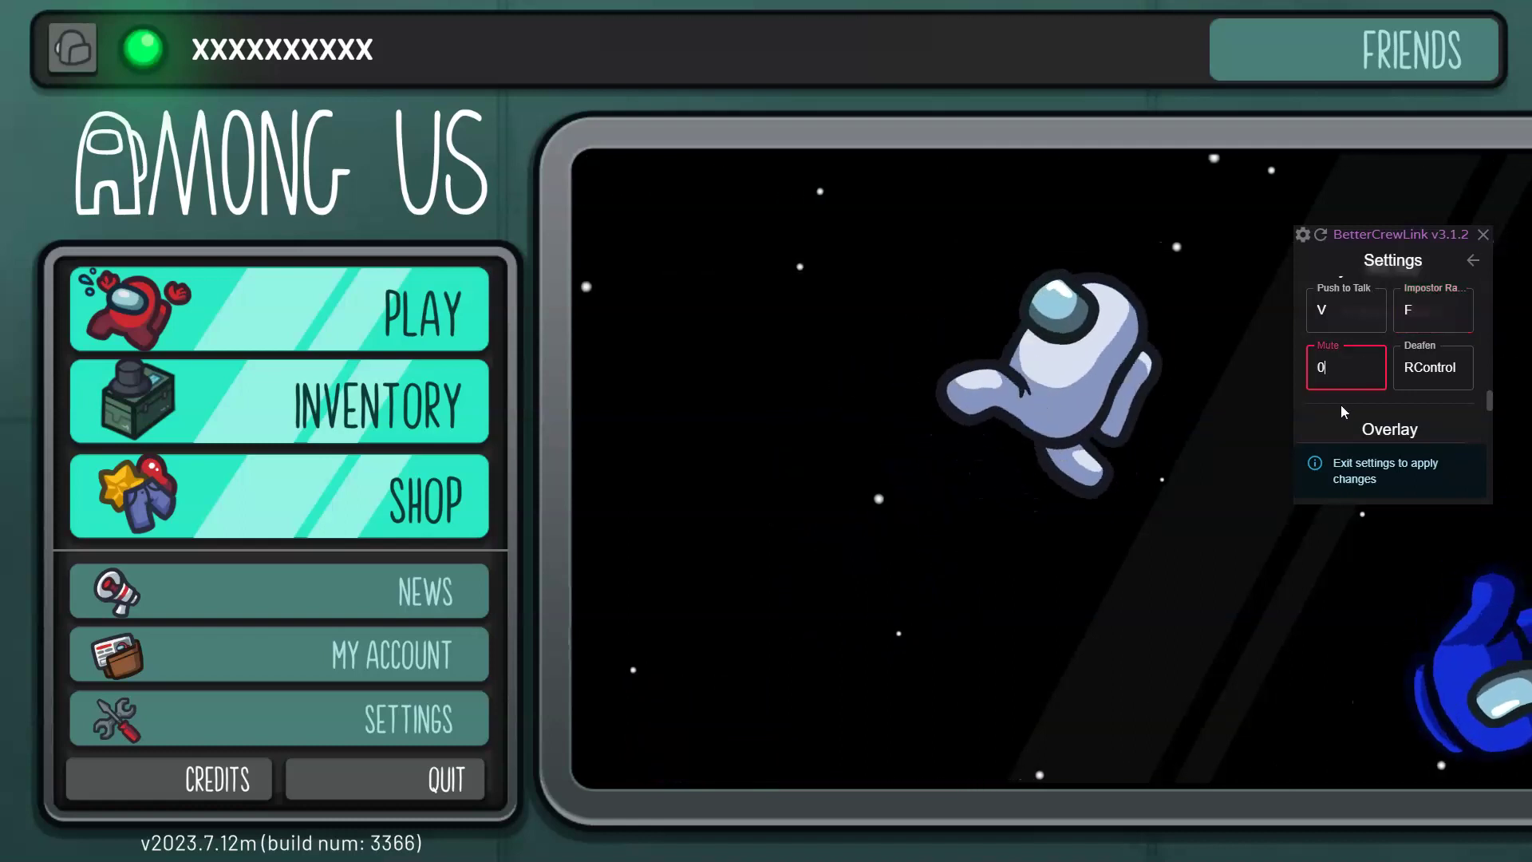
{"action": "left_click", "coordinate": [1330, 428]}
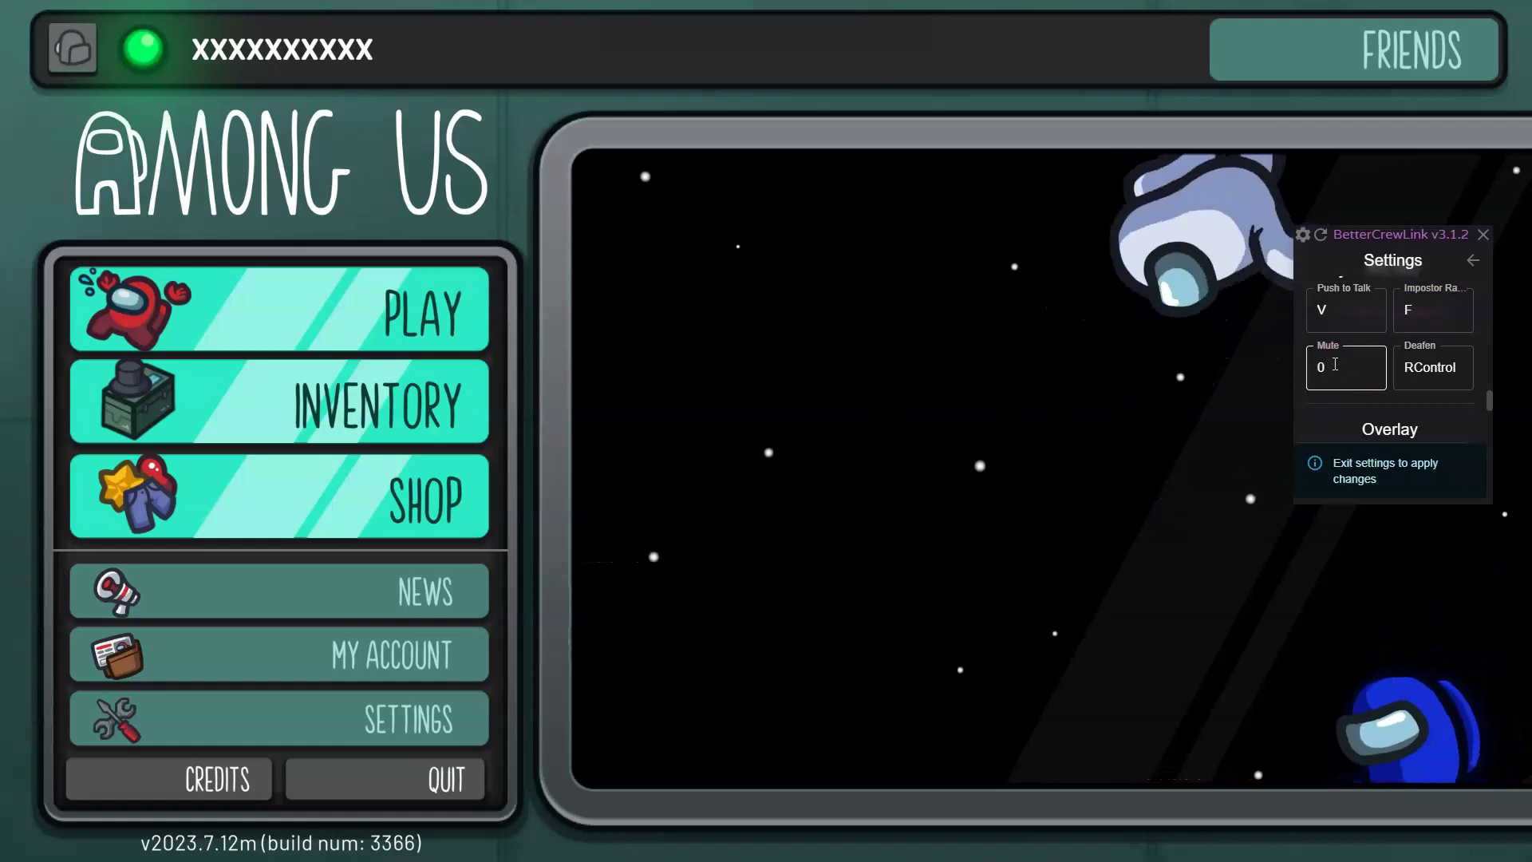
{"action": "scroll", "coordinate": [1348, 359], "scroll_direction": "down", "scroll_amount": 1}
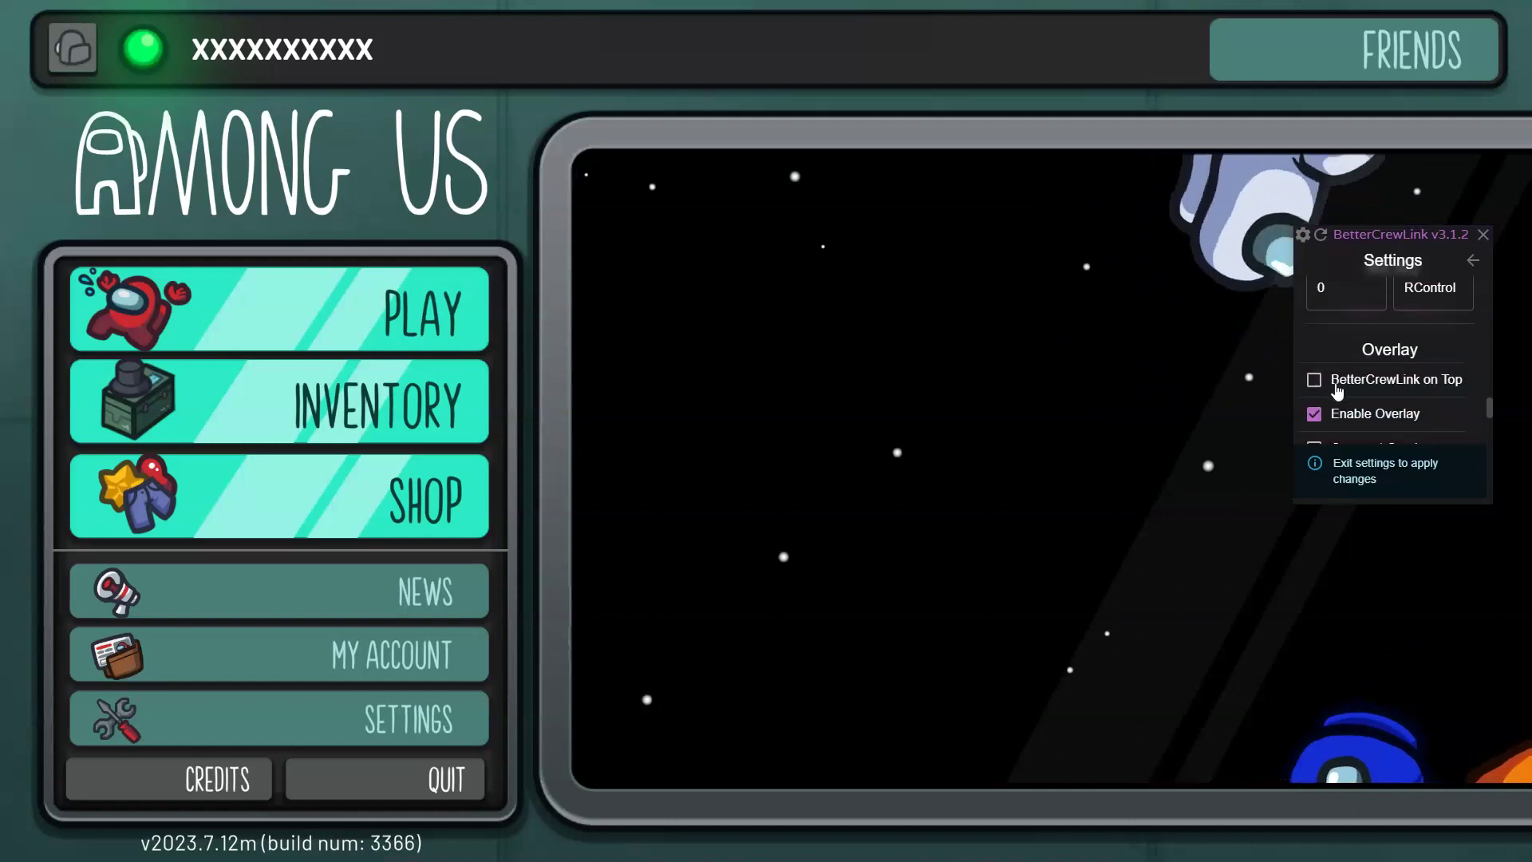
{"action": "scroll", "coordinate": [1354, 369], "scroll_direction": "down", "scroll_amount": 1}
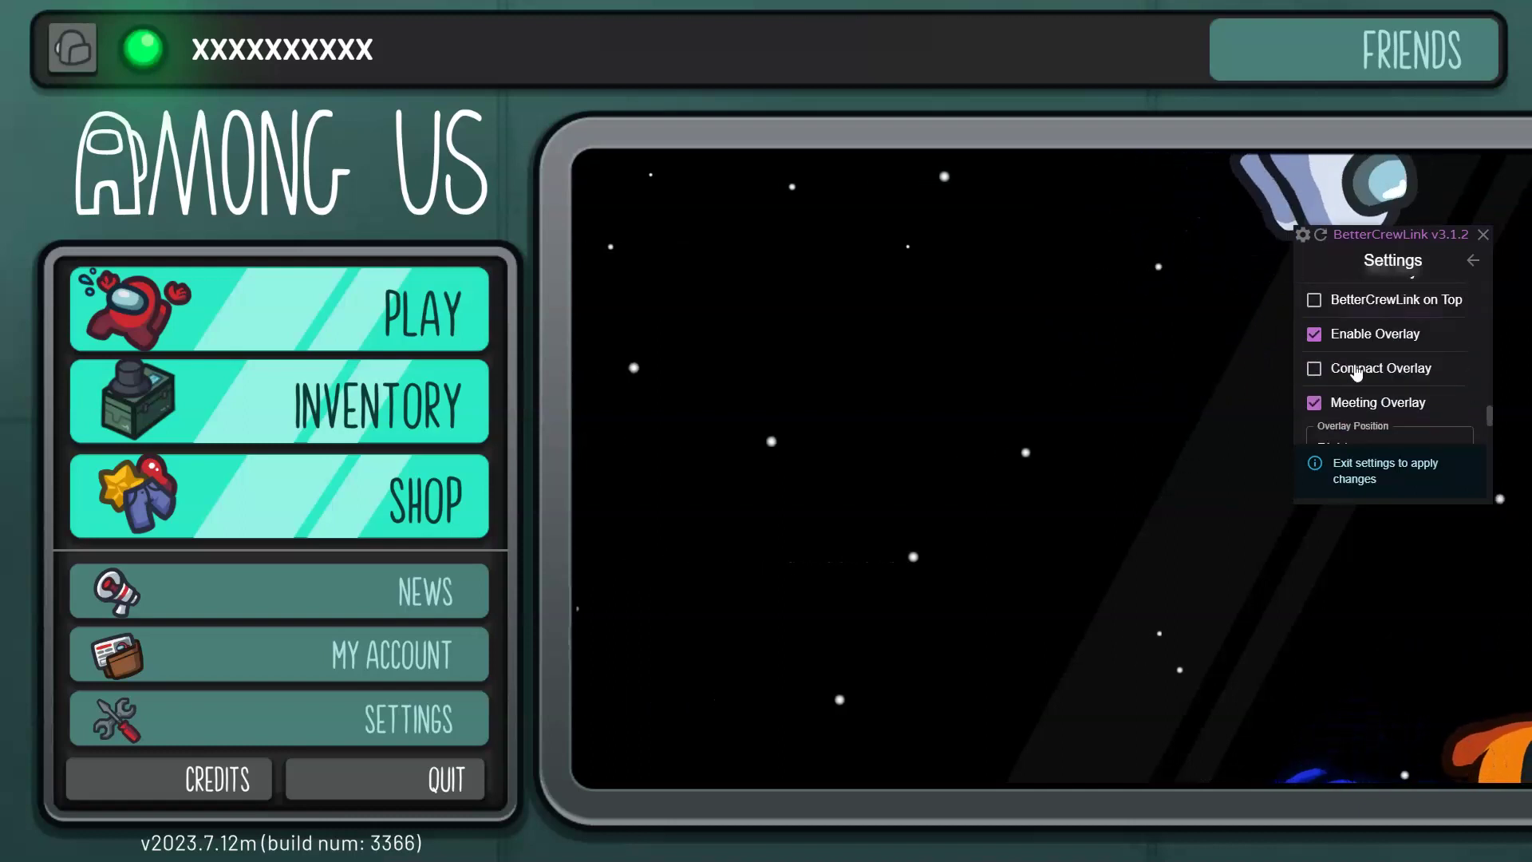
{"action": "scroll", "coordinate": [1354, 369], "scroll_direction": "down", "scroll_amount": 2}
{"action": "scroll", "coordinate": [1356, 375], "scroll_direction": "down", "scroll_amount": 2}
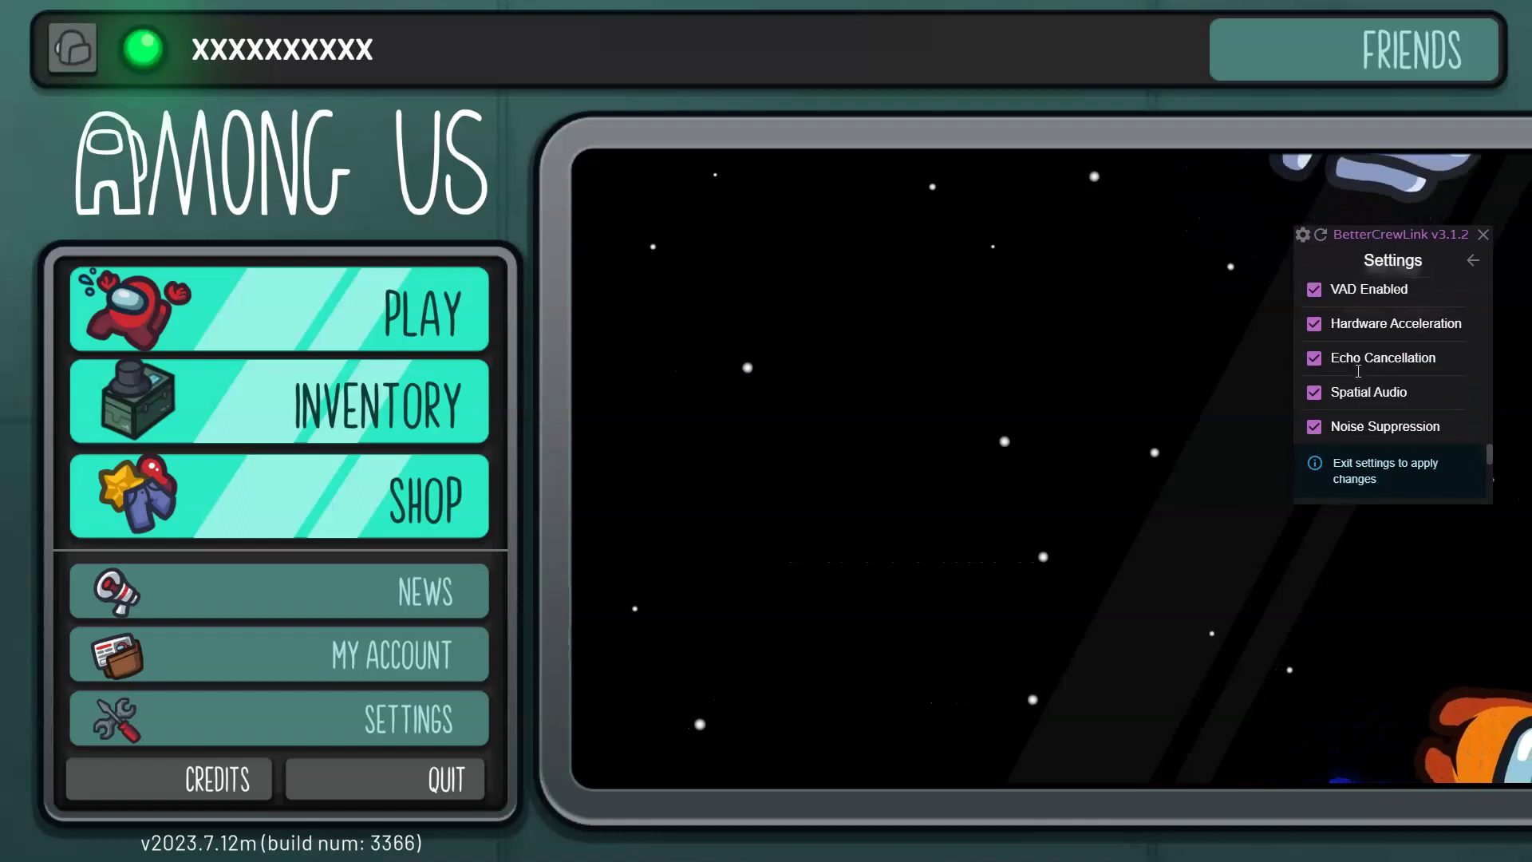
{"action": "scroll", "coordinate": [1360, 378], "scroll_direction": "up", "scroll_amount": 1}
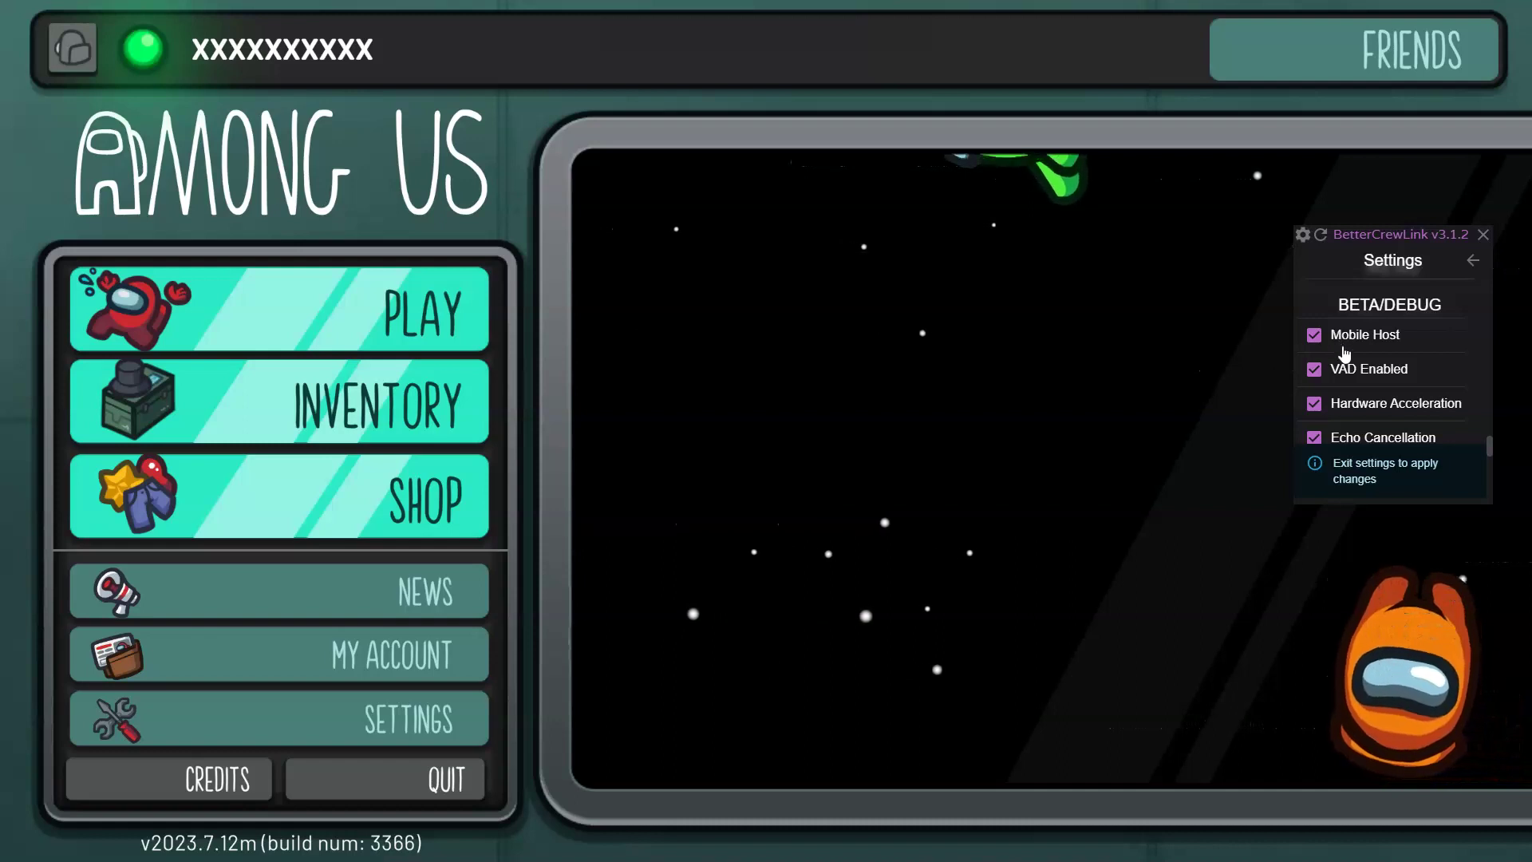
{"action": "scroll", "coordinate": [1344, 352], "scroll_direction": "down", "scroll_amount": 3}
{"action": "scroll", "coordinate": [1369, 322], "scroll_direction": "down", "scroll_amount": 2}
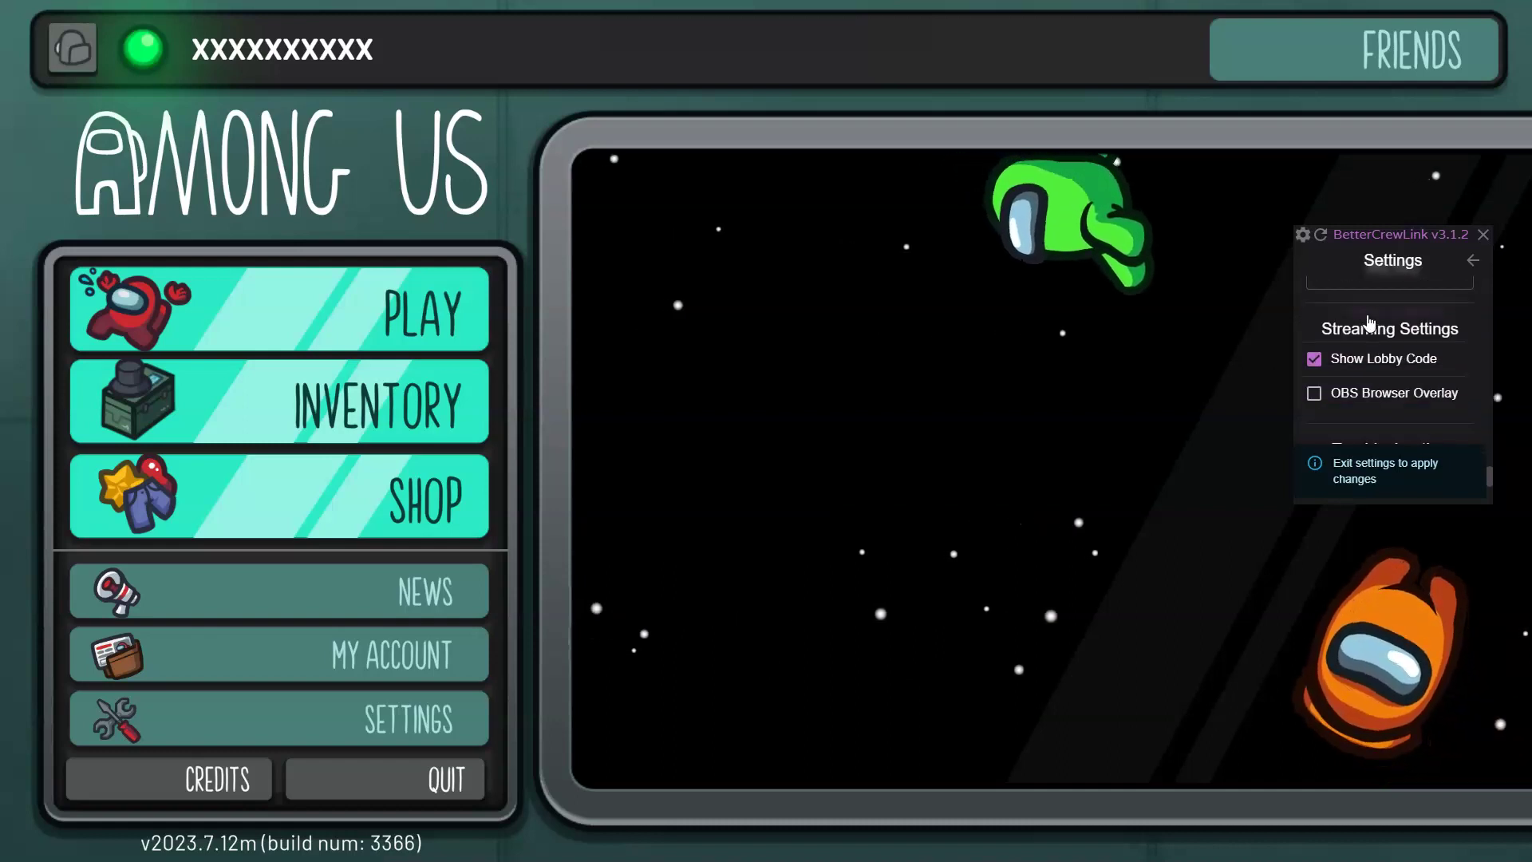
{"action": "scroll", "coordinate": [1369, 322], "scroll_direction": "down", "scroll_amount": 1}
{"action": "scroll", "coordinate": [1357, 347], "scroll_direction": "up", "scroll_amount": 3}
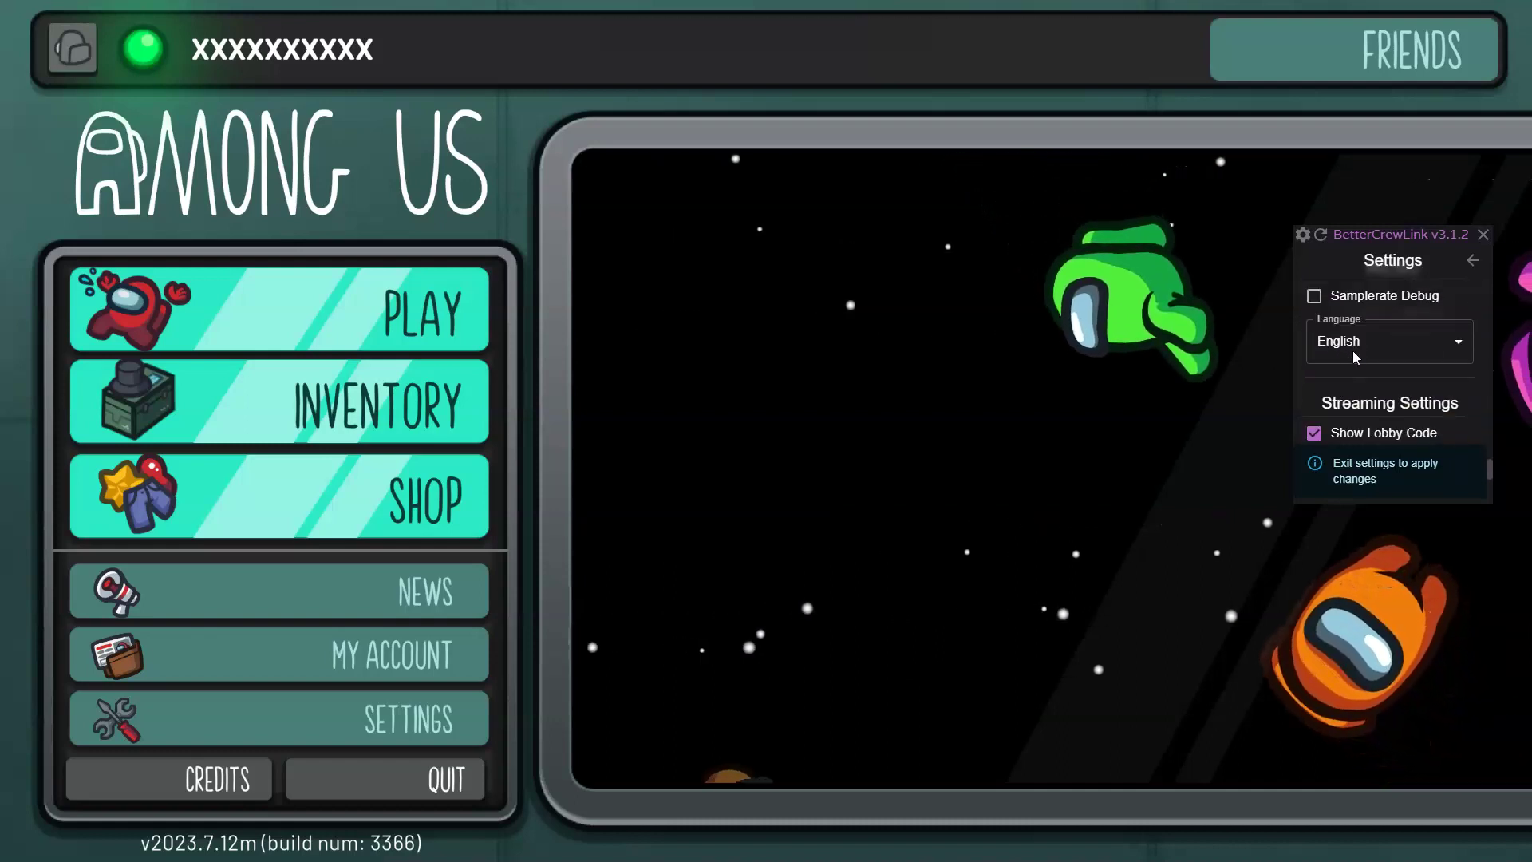
{"action": "scroll", "coordinate": [1352, 351], "scroll_direction": "down", "scroll_amount": 2}
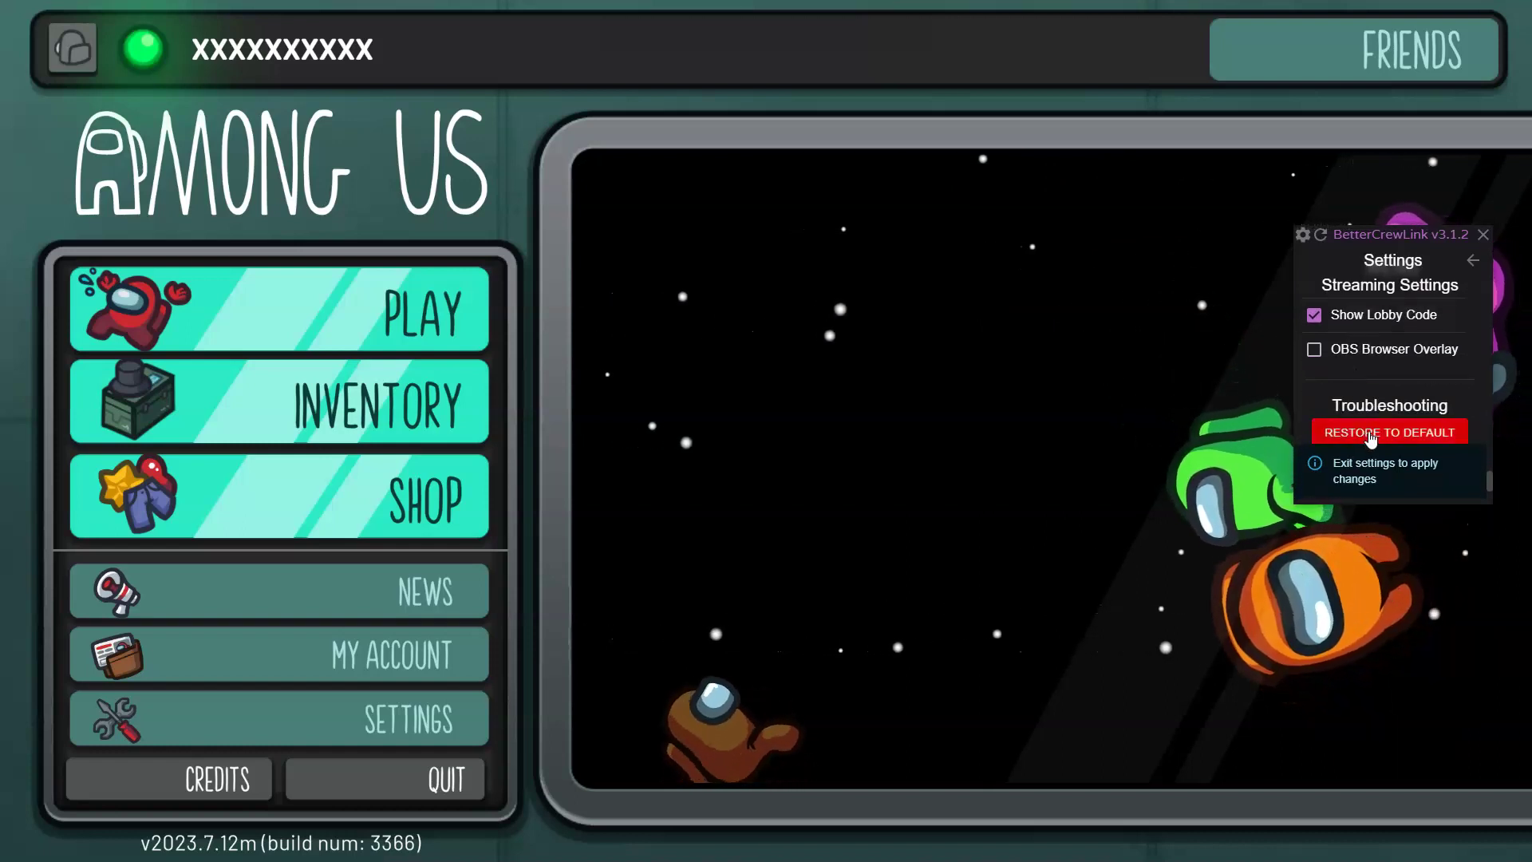
Exit settings and create an online Classic Among Us game with 3 impostors and 15 max players
{"action": "left_click", "coordinate": [1473, 260]}
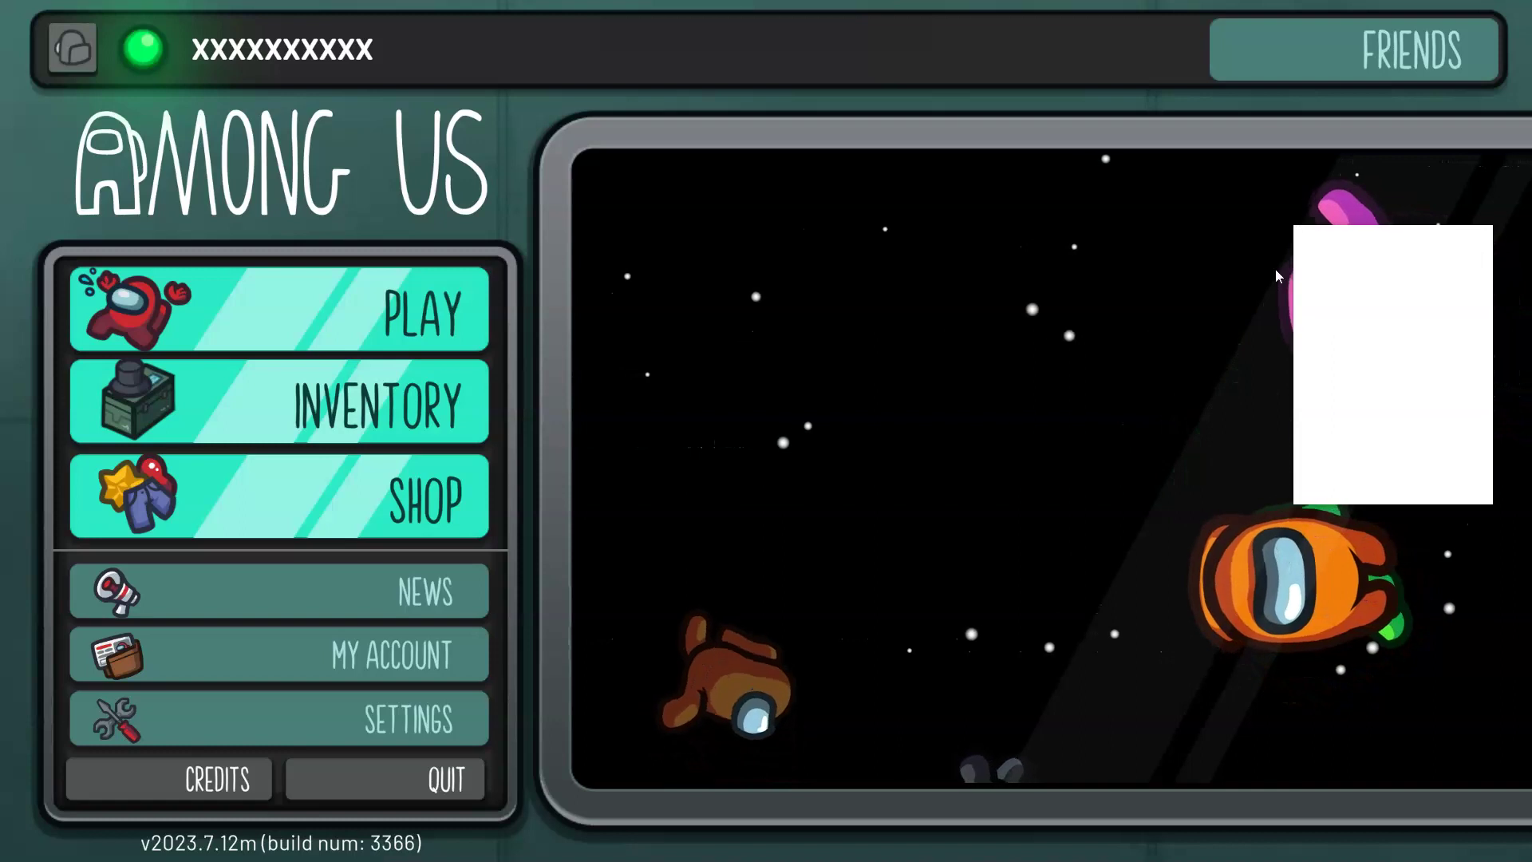
{"action": "left_click", "coordinate": [1207, 265]}
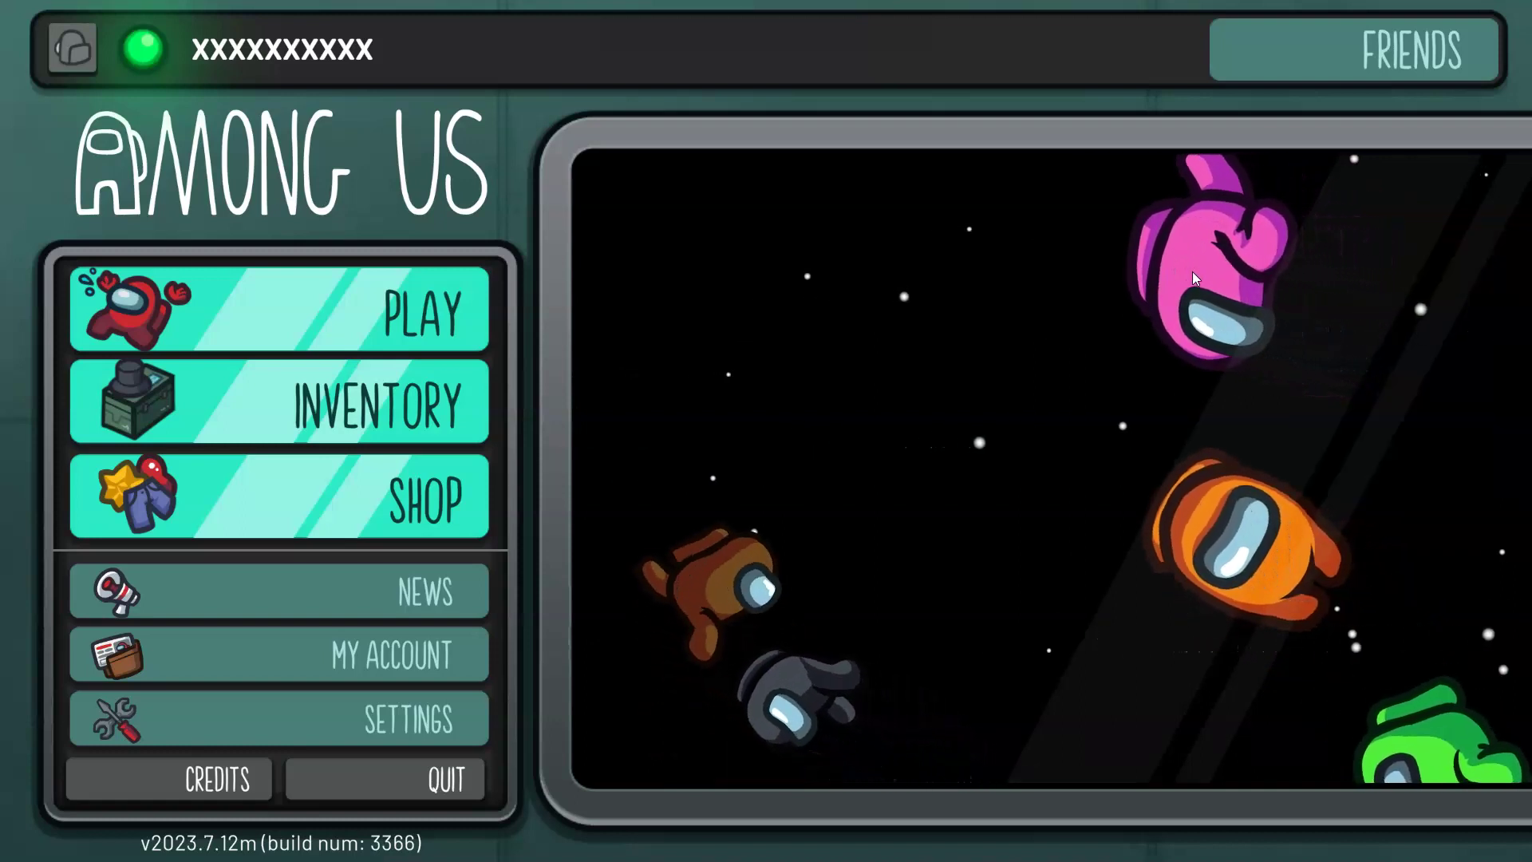
{"action": "left_click", "coordinate": [206, 313]}
{"action": "left_click", "coordinate": [1218, 392]}
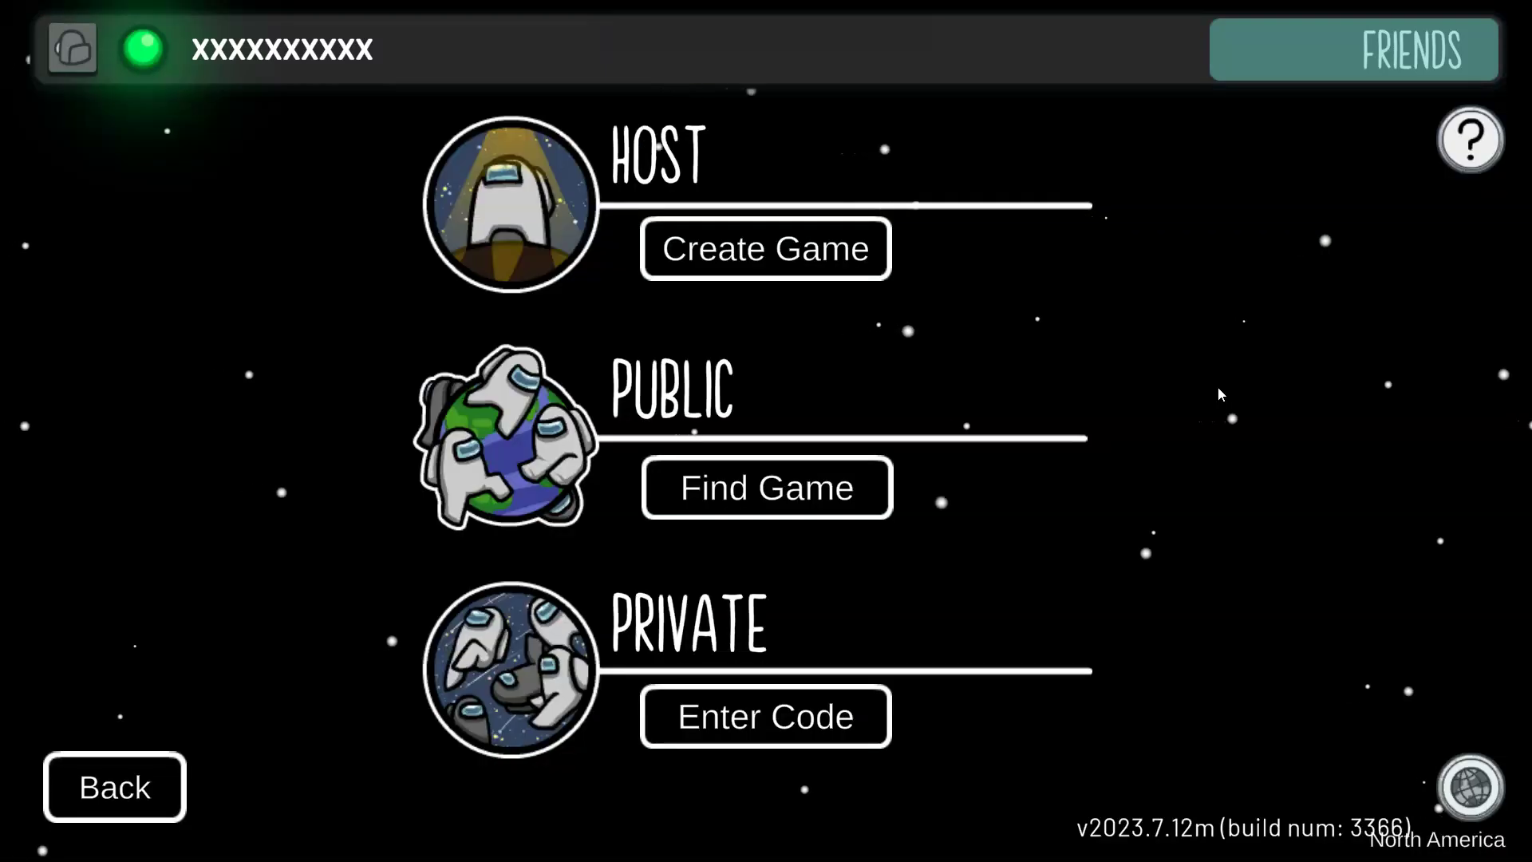
{"action": "left_click", "coordinate": [807, 252]}
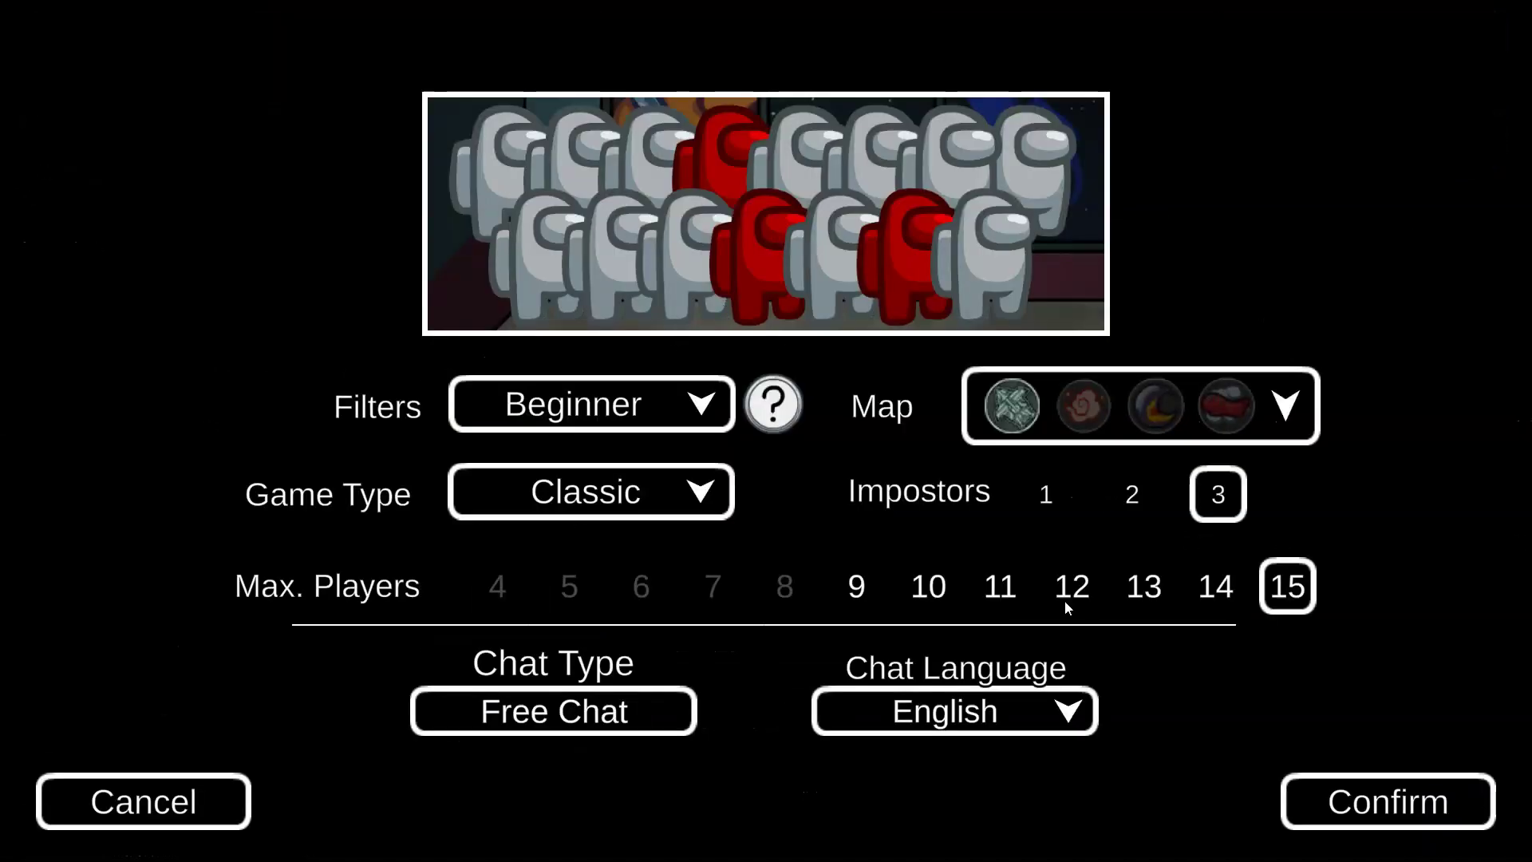
{"action": "left_click", "coordinate": [1370, 800]}
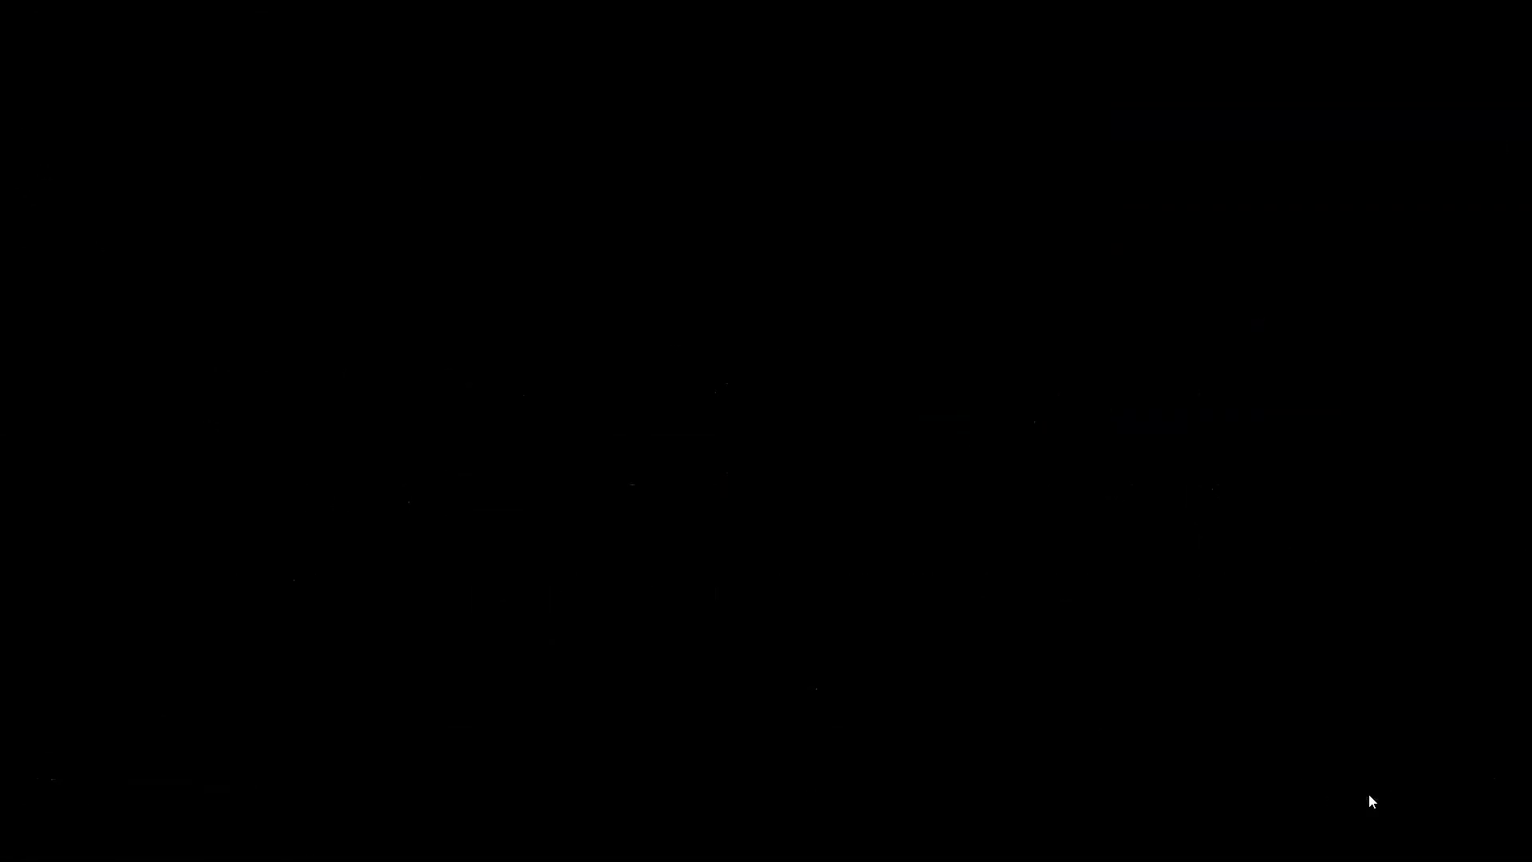
Walk the crewmate around the private Skeld lobby with the W, A, S, D keys
{"action": "key", "text": "d"}
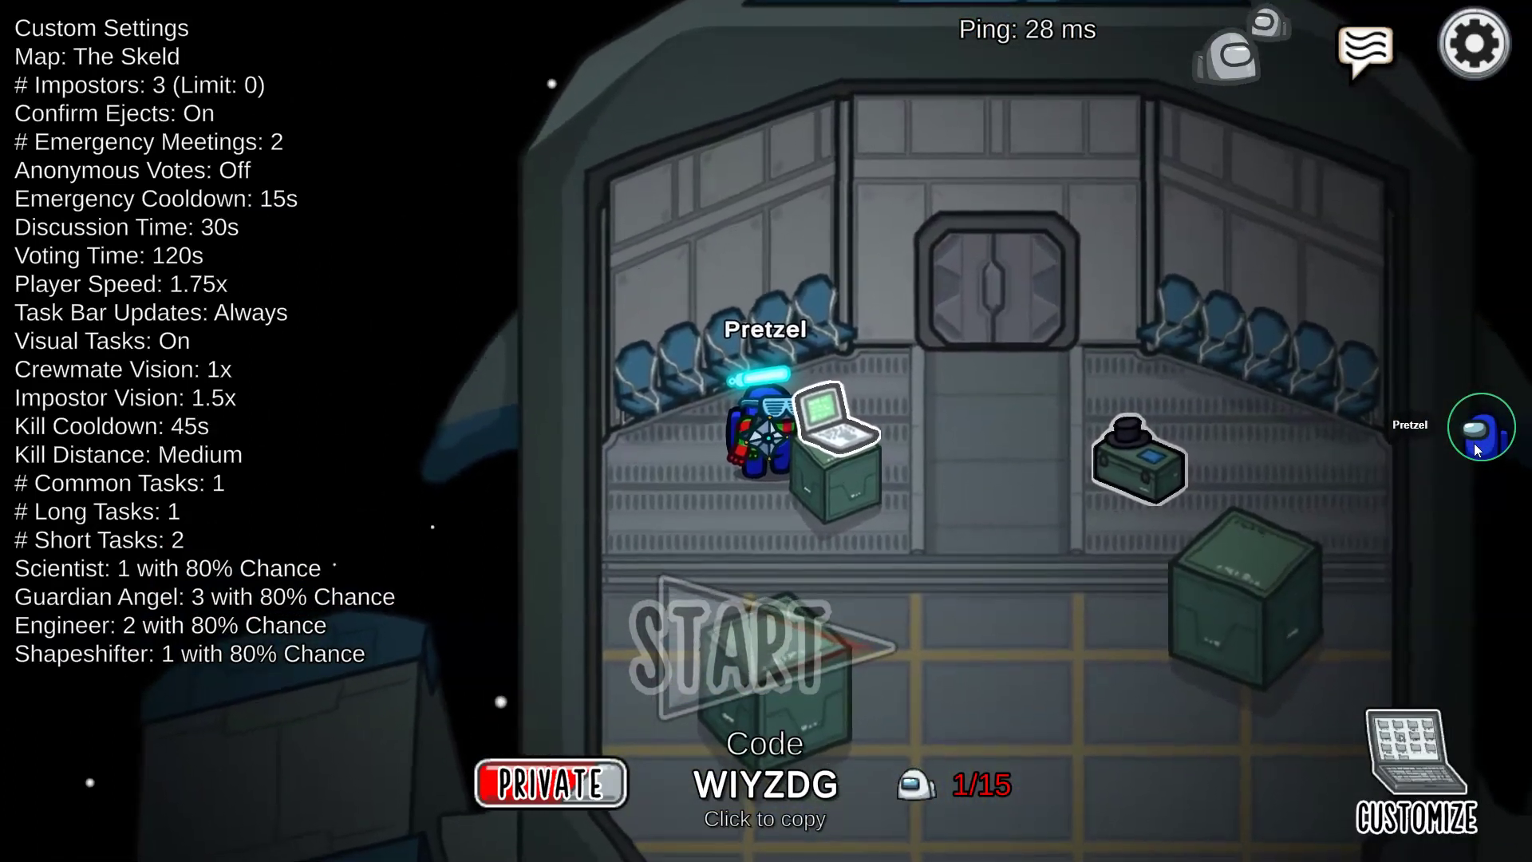
{"action": "key", "text": "d"}
{"action": "key", "text": "s"}
{"action": "key", "text": "d"}
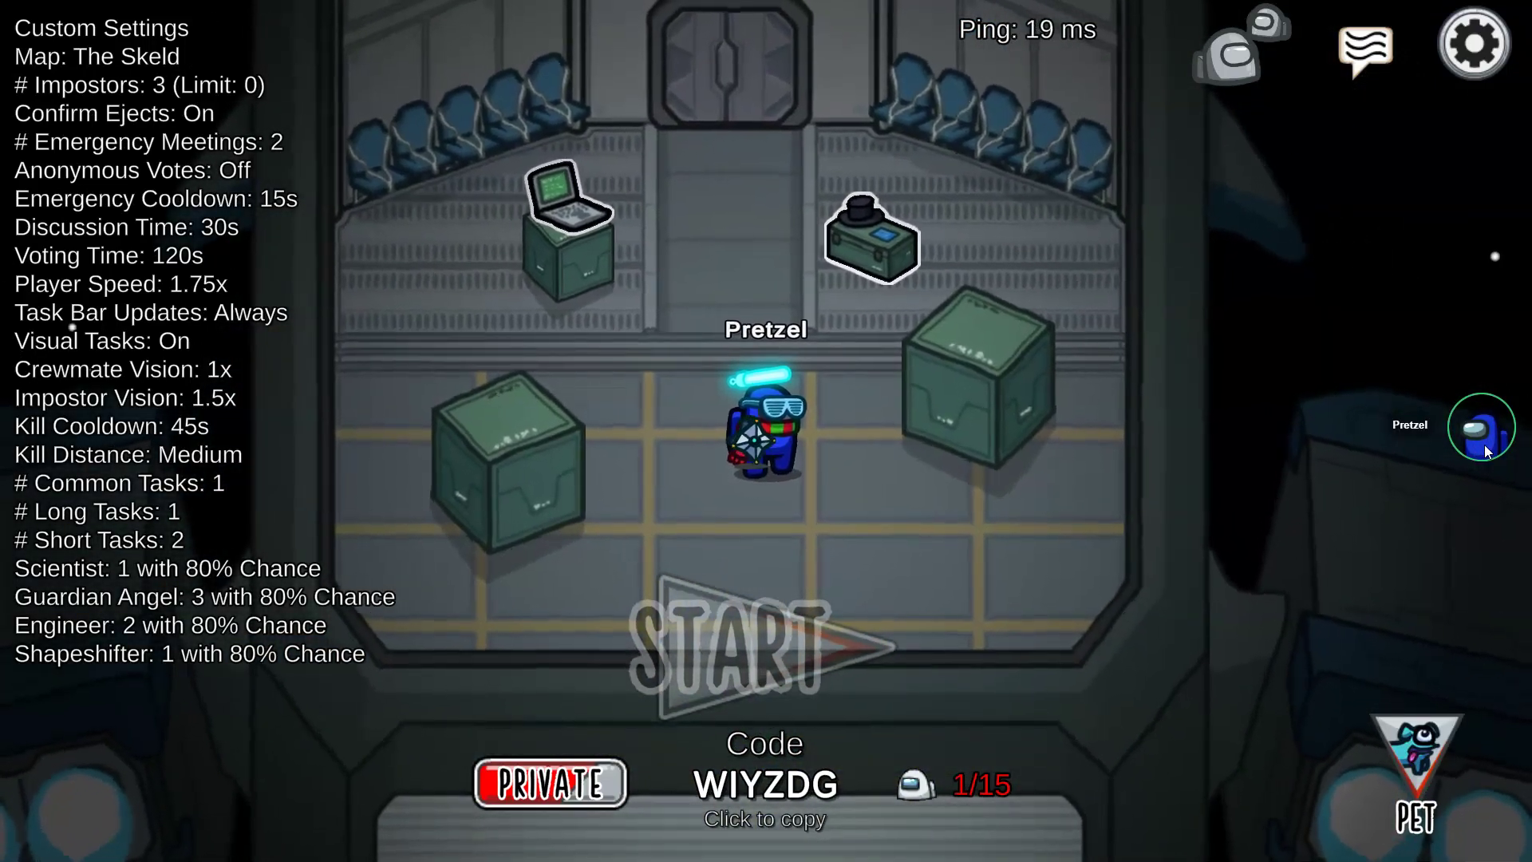
{"action": "key", "text": "w"}
{"action": "key", "text": "s"}
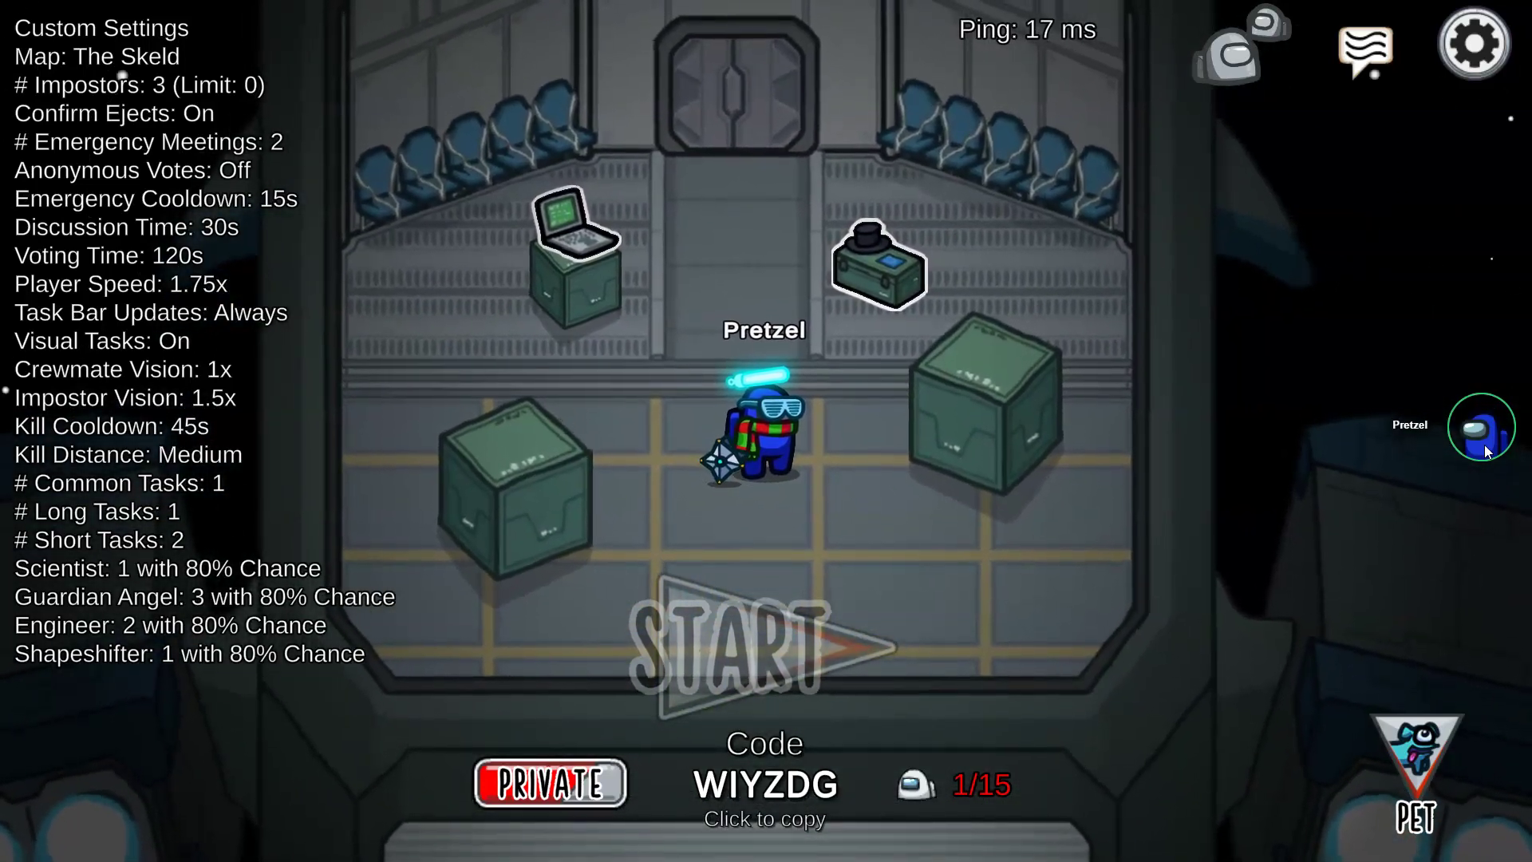
{"action": "key", "text": "a"}
{"action": "key", "text": "d"}
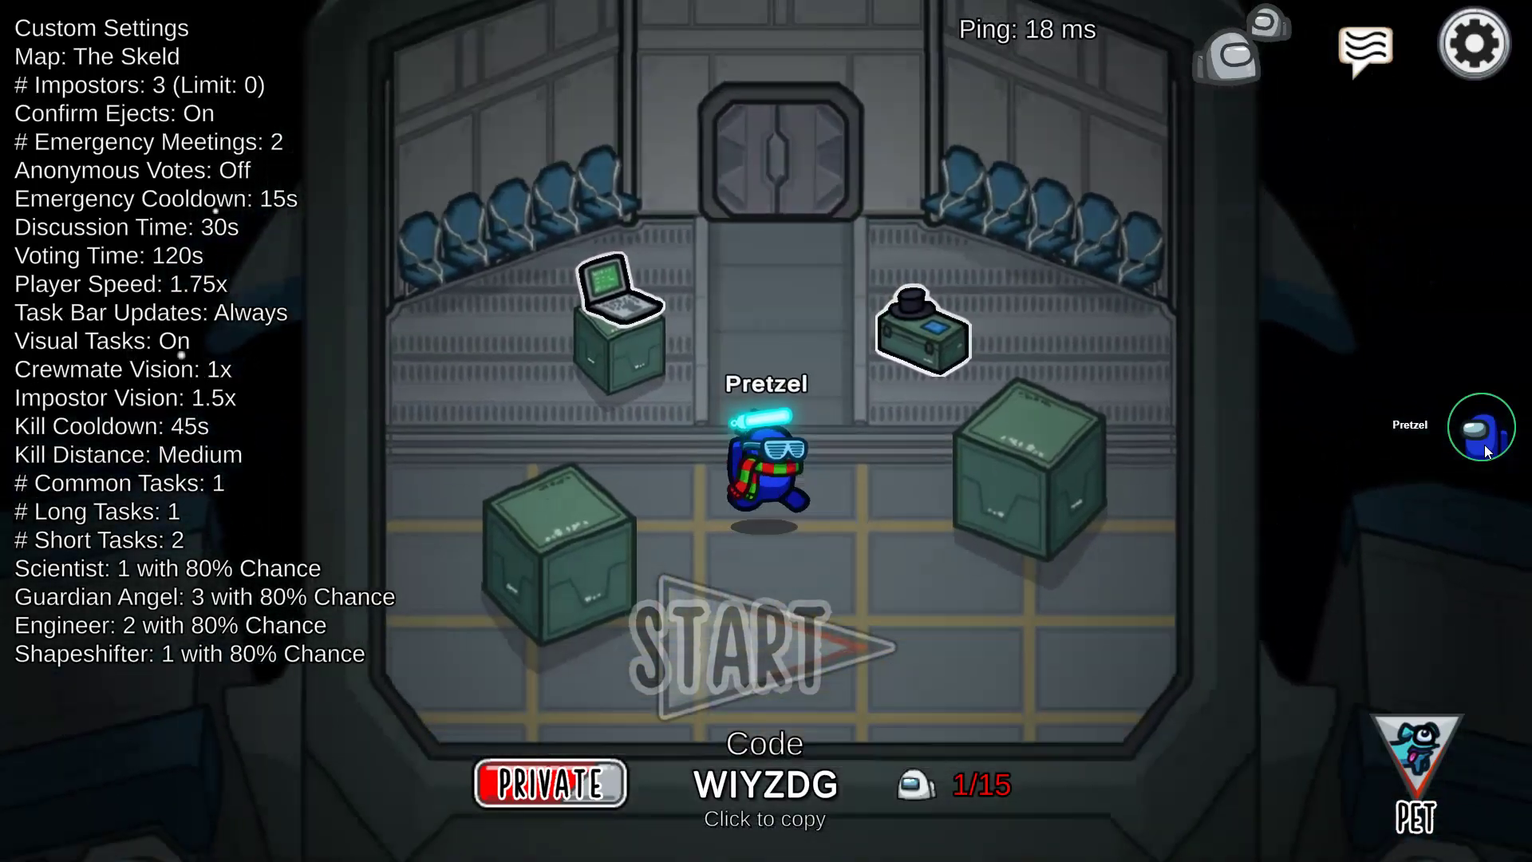
{"action": "key", "text": "s"}
{"action": "key", "text": "w"}
{"action": "key", "text": "a"}
{"action": "key", "text": "s"}
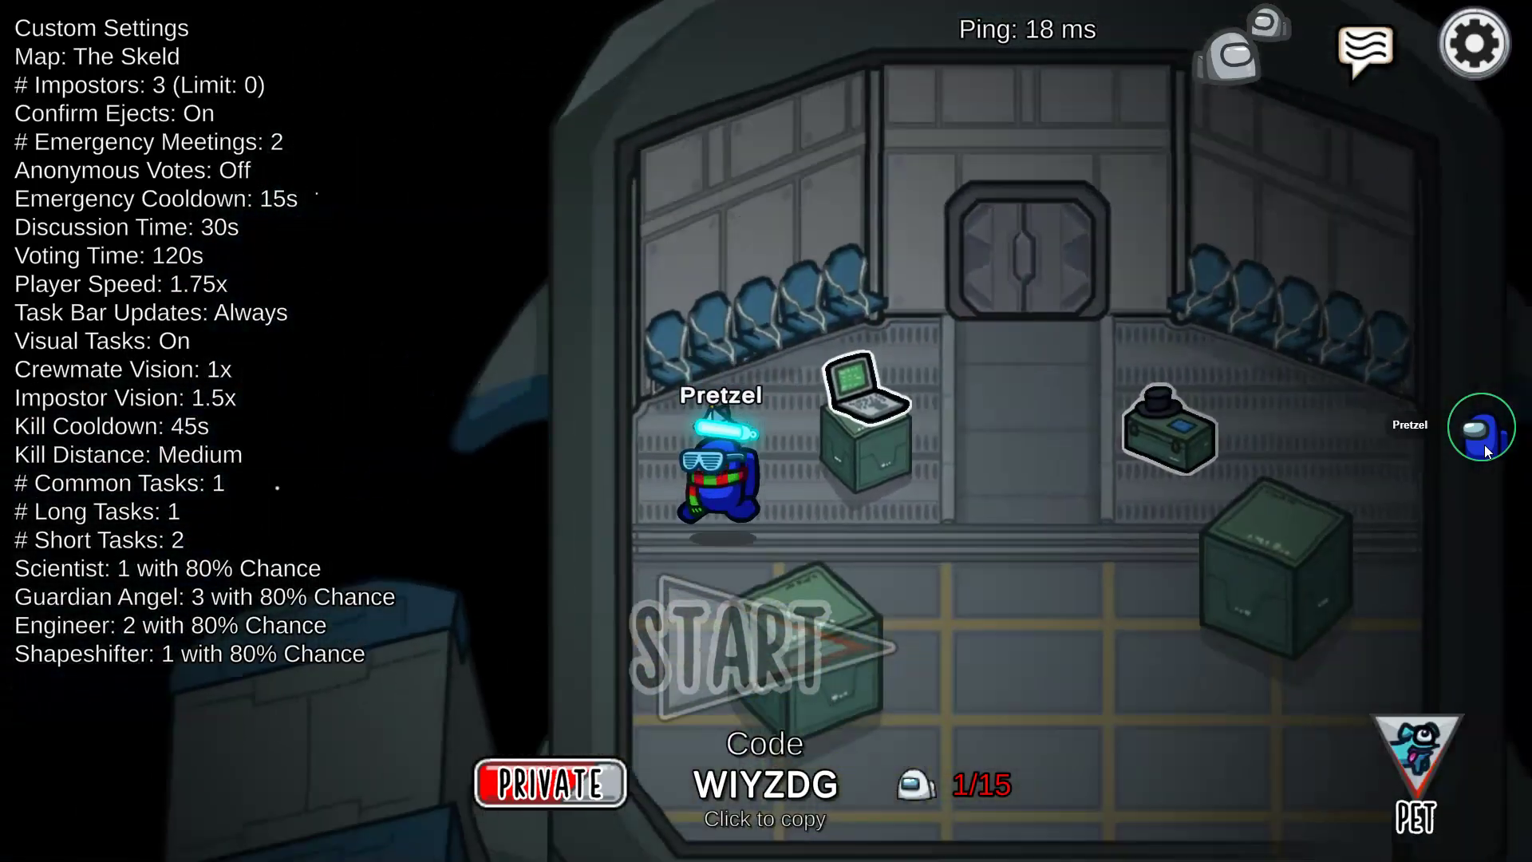
{"action": "key", "text": "d"}
{"action": "key", "text": "w"}
{"action": "key", "text": "d"}
{"action": "key", "text": "a"}
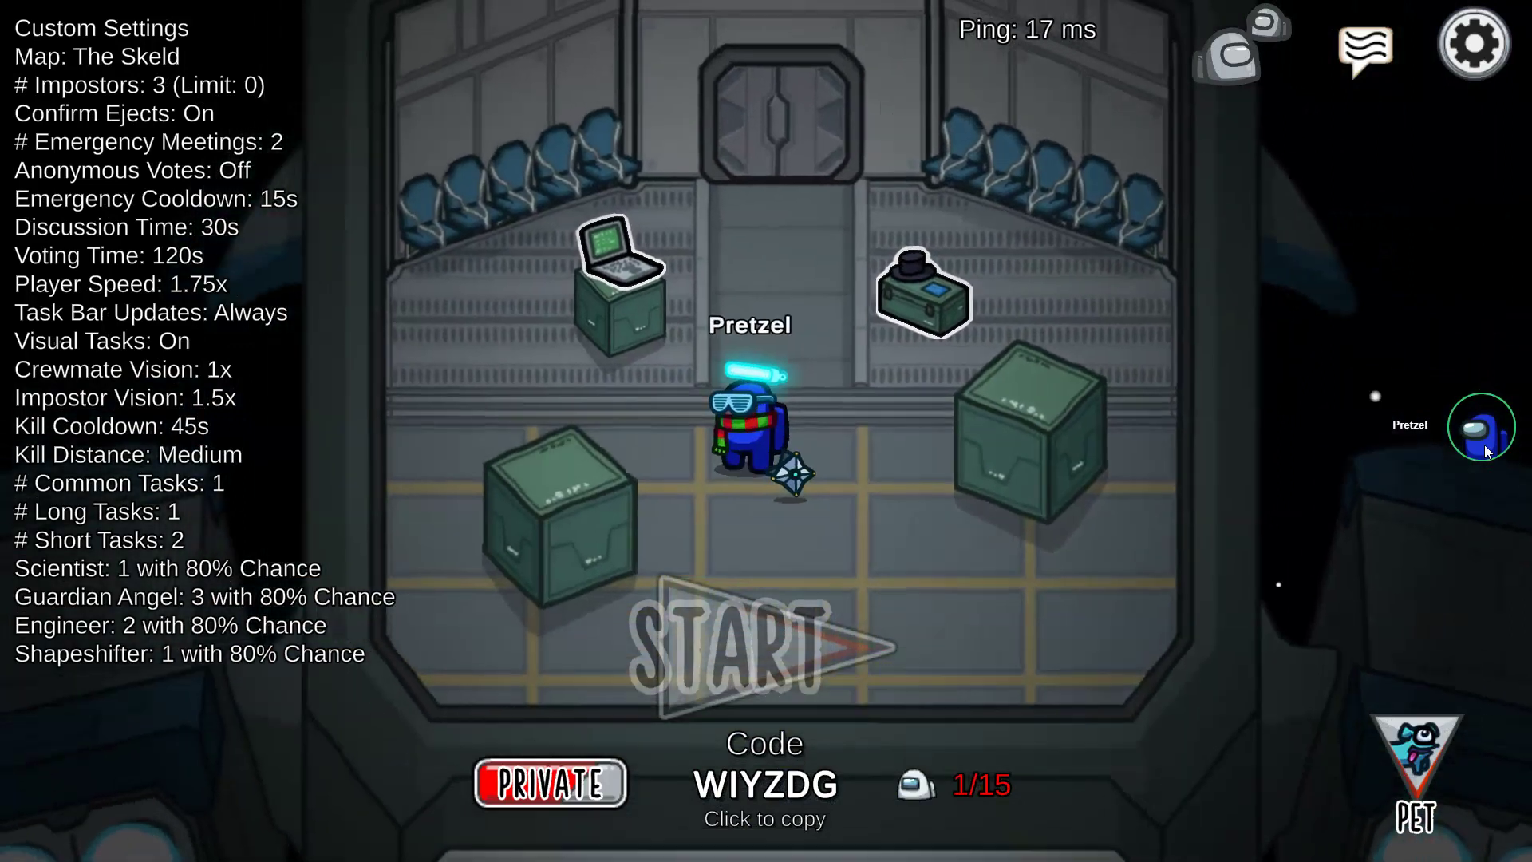